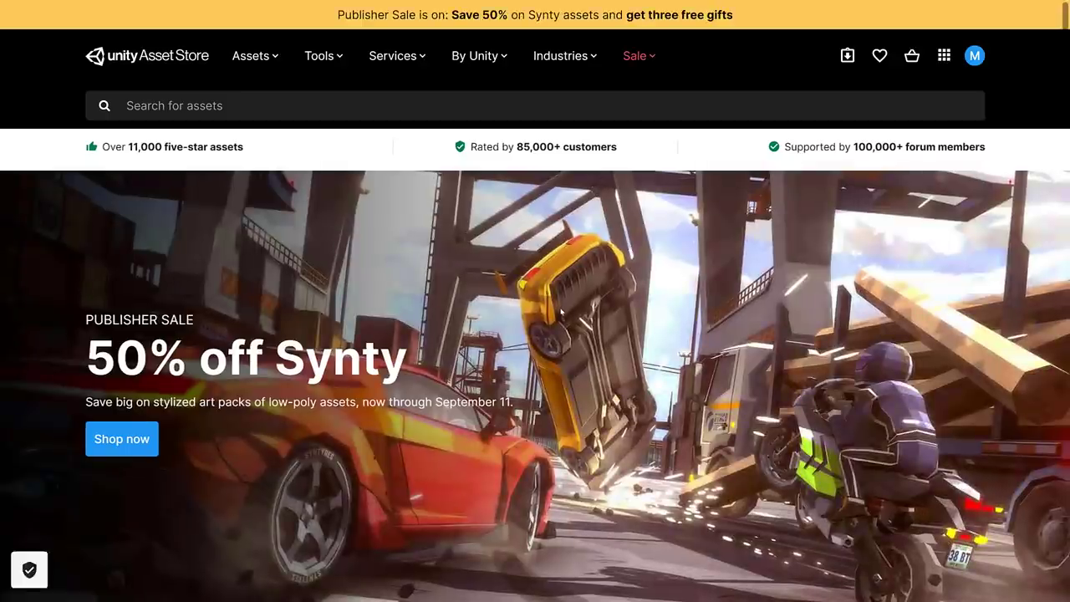
Scroll down to the Synty giveaway and open the free POLYGON City Pack's store page
scroll(535, 335, down, 2)
scroll(535, 334, down, 1)
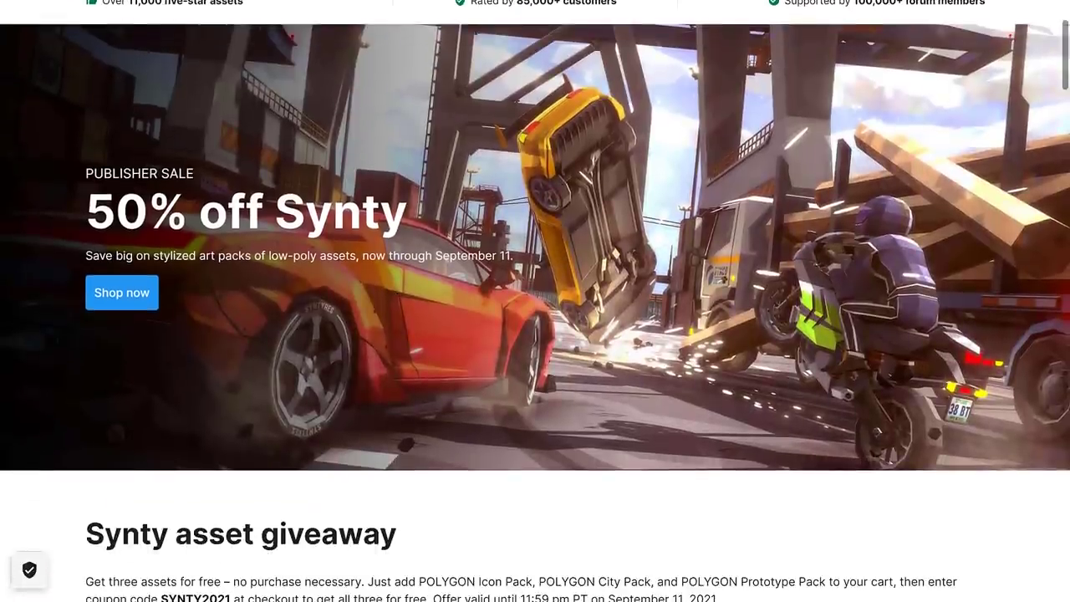
scroll(203, 353, down, 3)
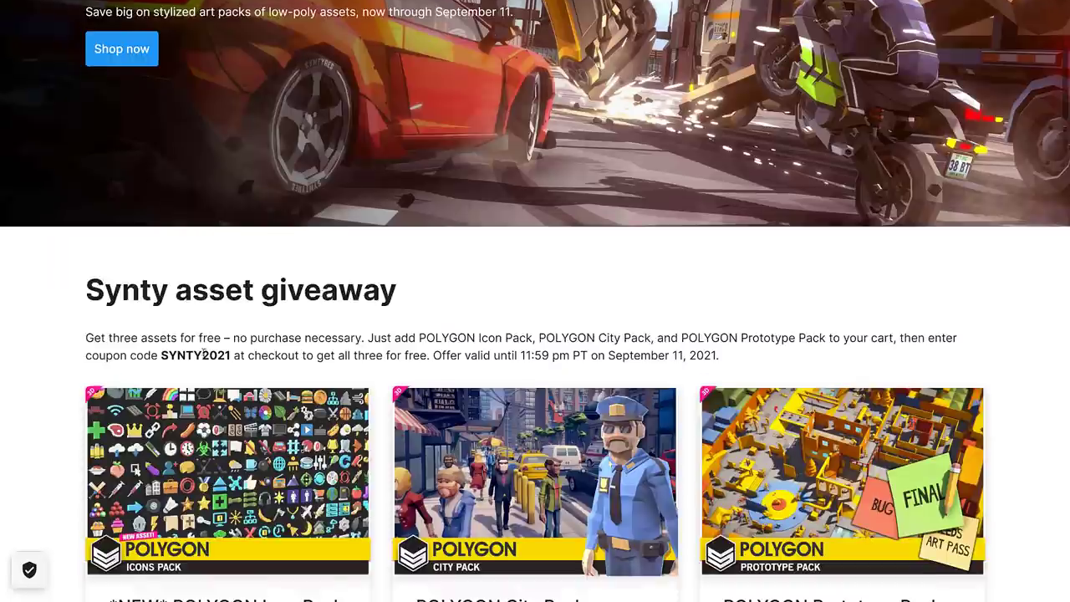
scroll(412, 376, down, 2)
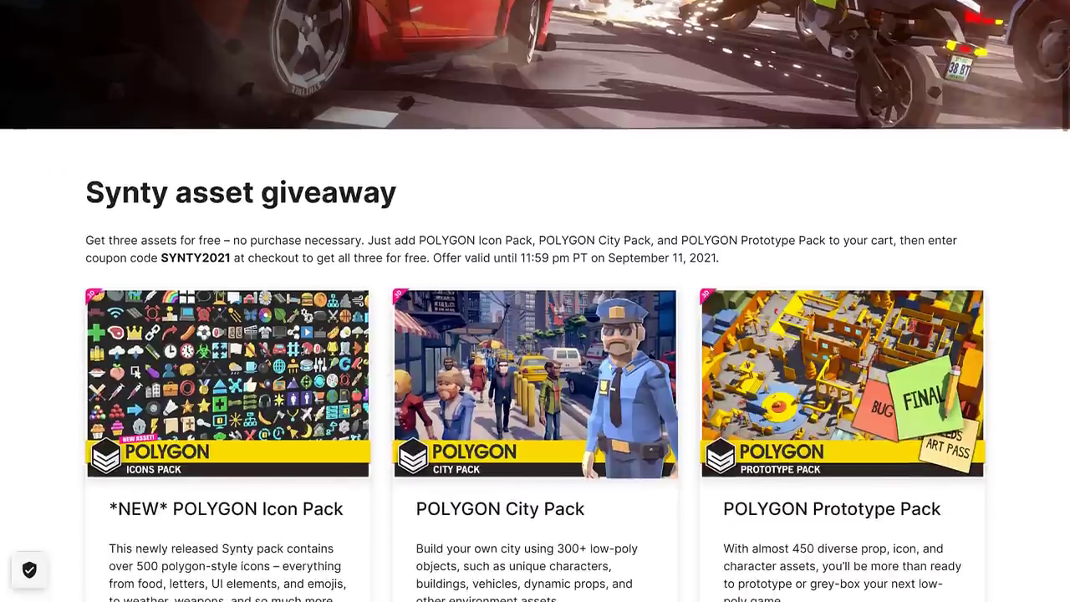
scroll(483, 400, down, 1)
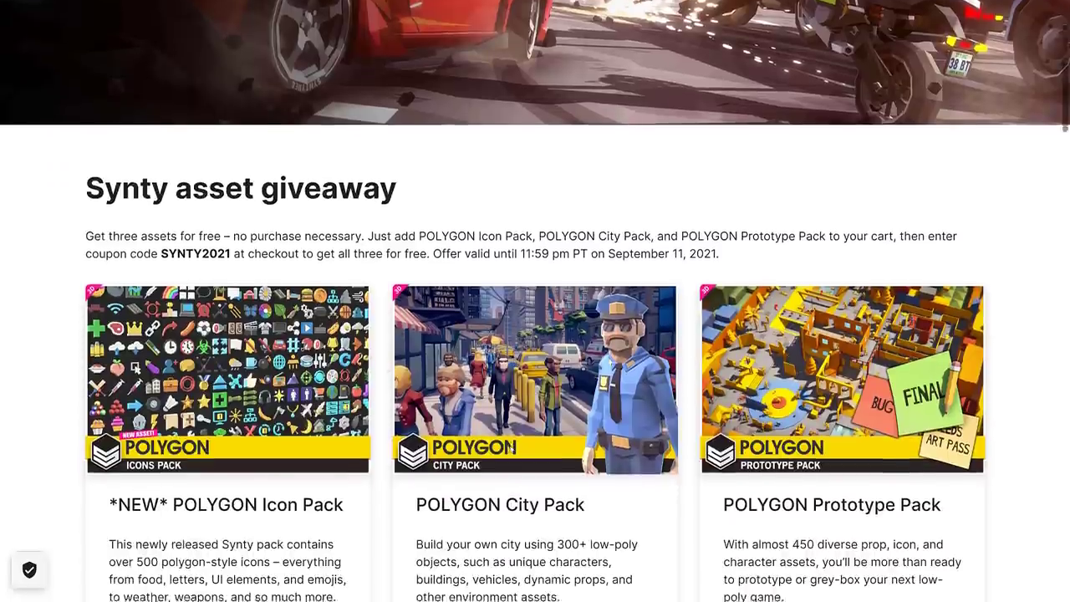
scroll(510, 447, down, 2)
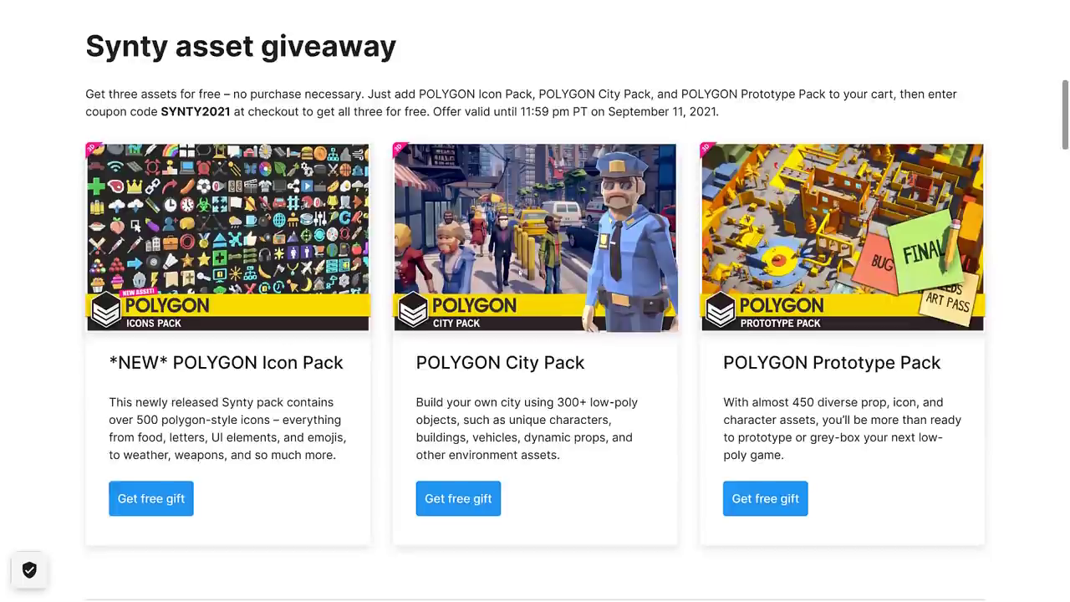
click(463, 505)
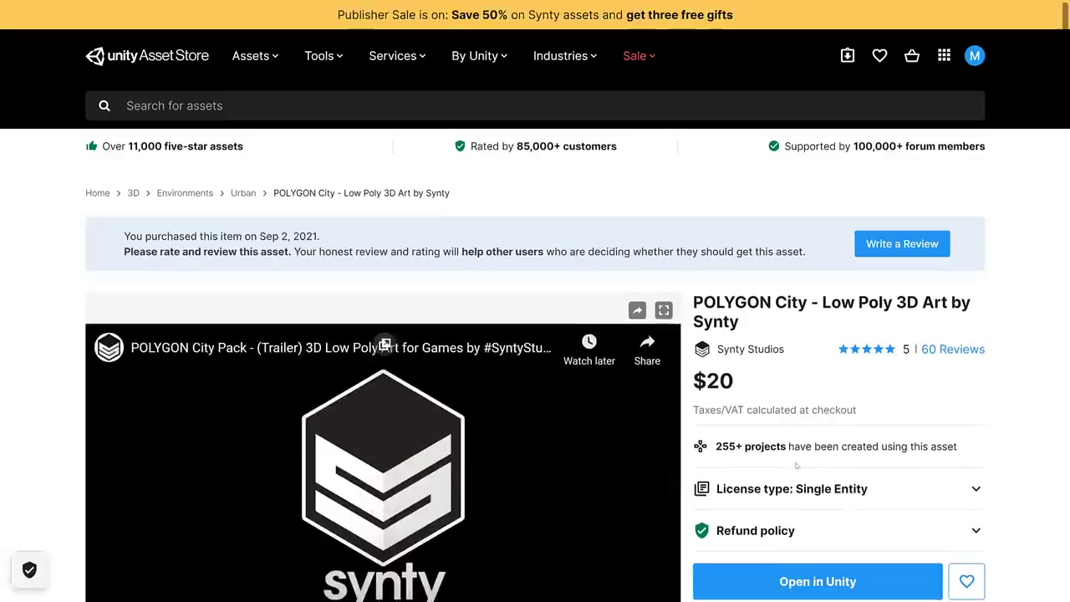
scroll(802, 468, down, 2)
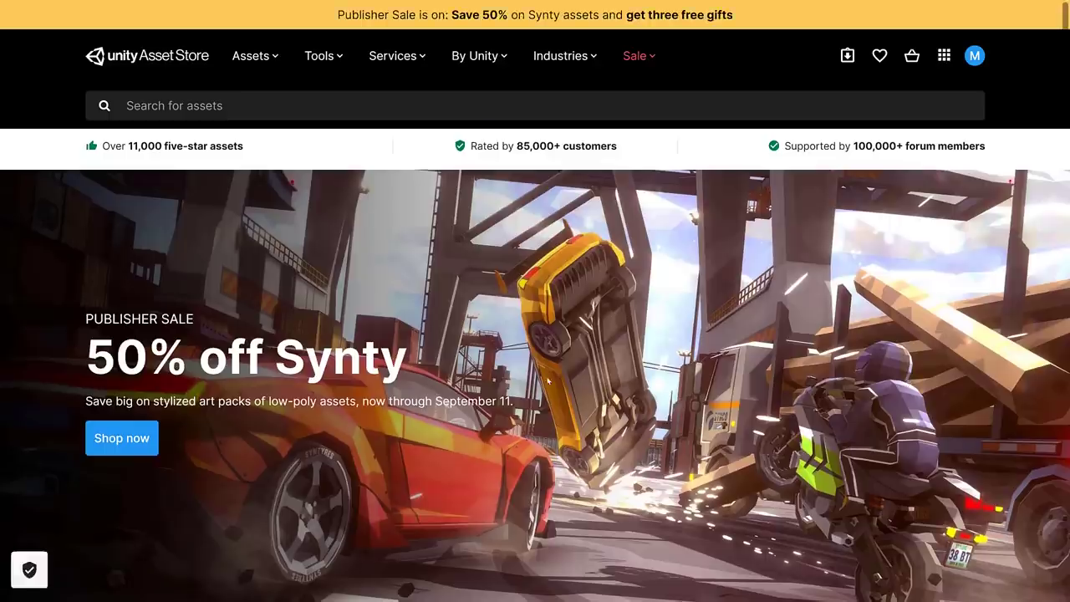
scroll(547, 377, down, 5)
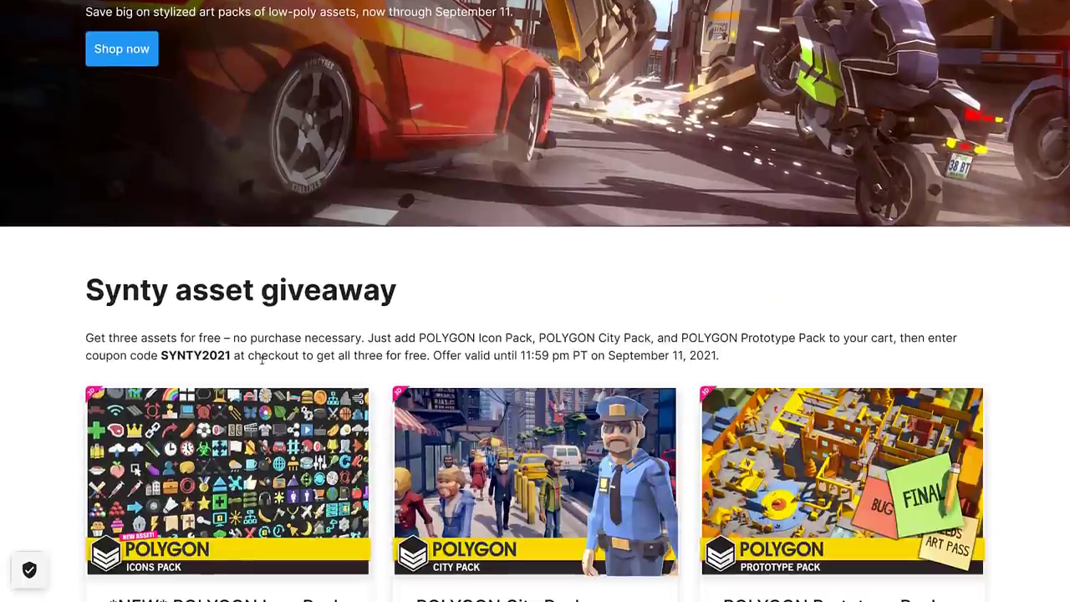
drag(162, 355, 231, 357)
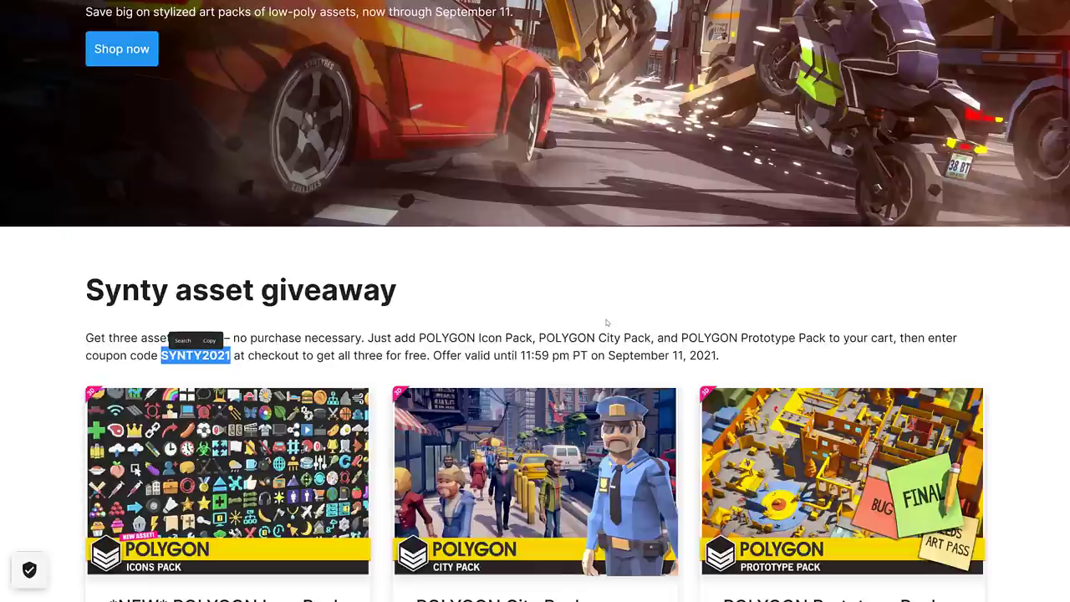
click(655, 340)
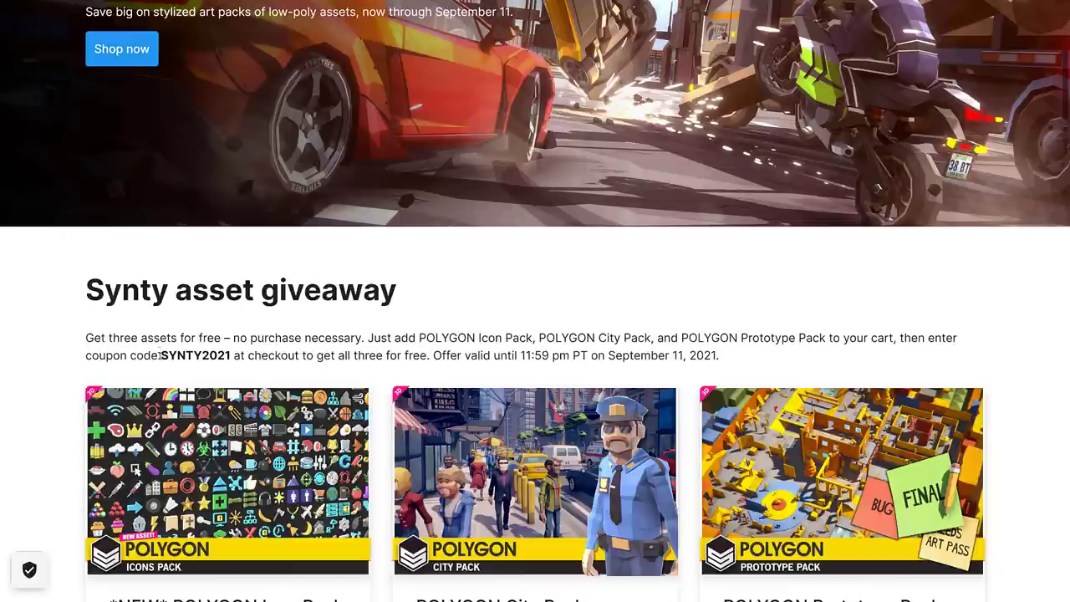
drag(159, 355, 231, 355)
click(510, 376)
scroll(510, 377, down, 2)
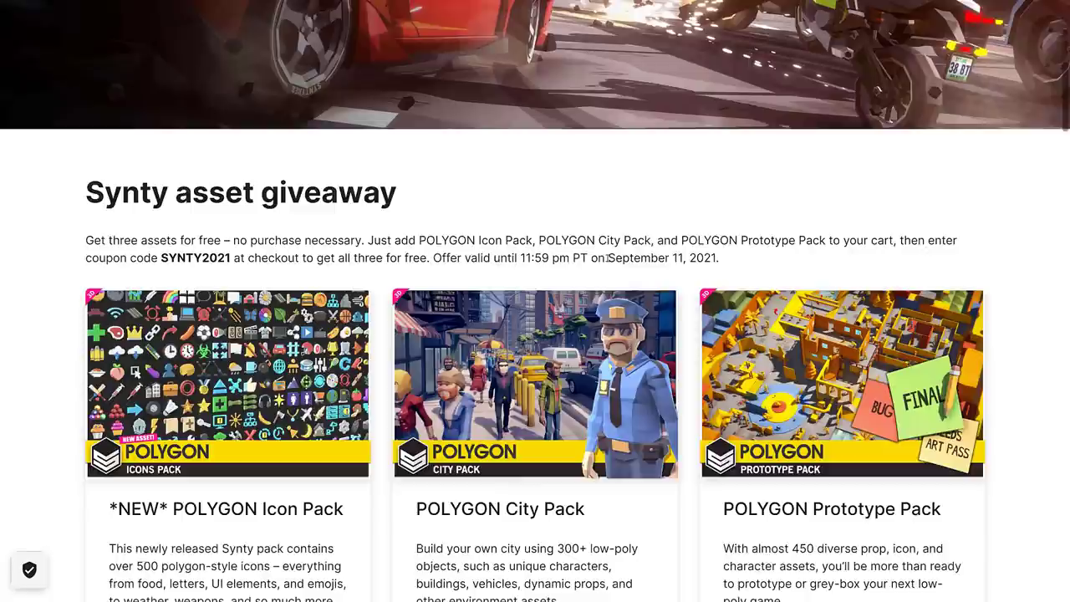
Switch to Unity's Scene view of the PolygonCity Demo and fly the camera through the streets
key(alt+Tab)
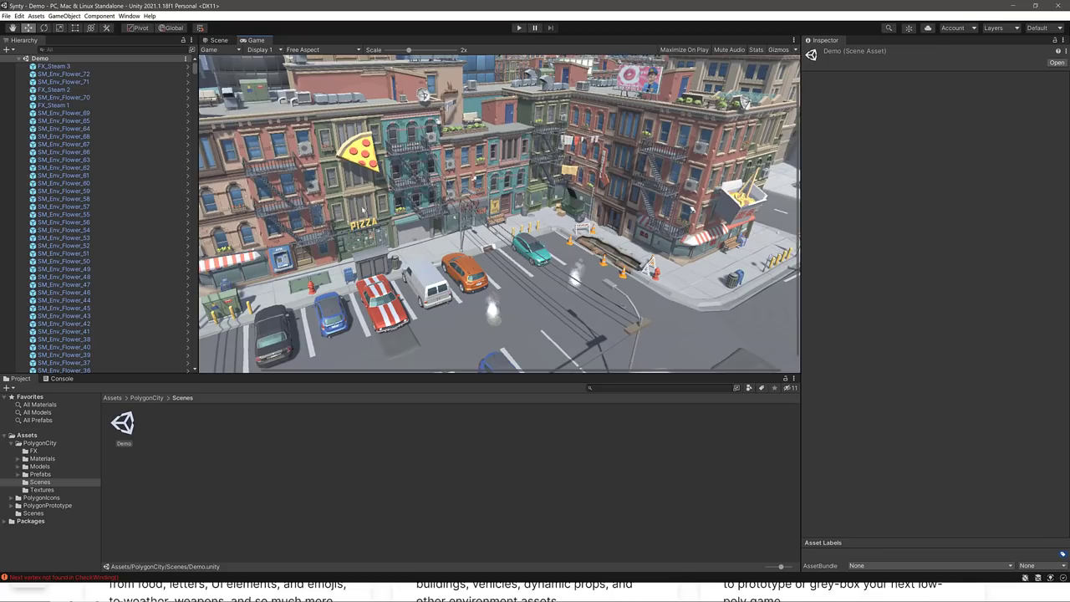
click(219, 40)
right_drag(567, 242, 575, 180)
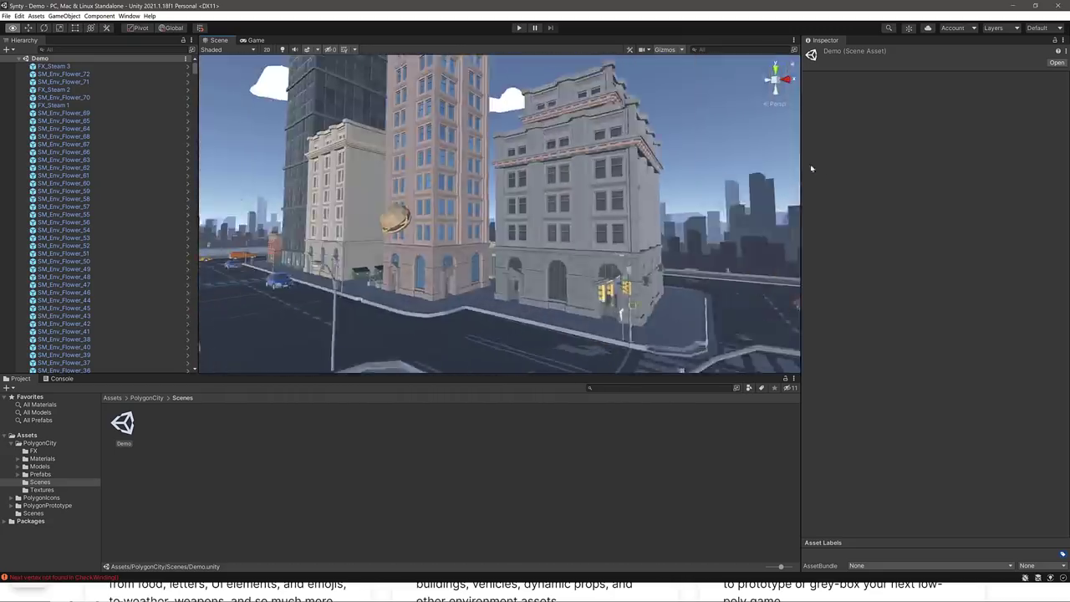
Place the Characters model from PolygonCity/Models into the Demo scene's parking lot
right_drag(786, 241, 502, 171)
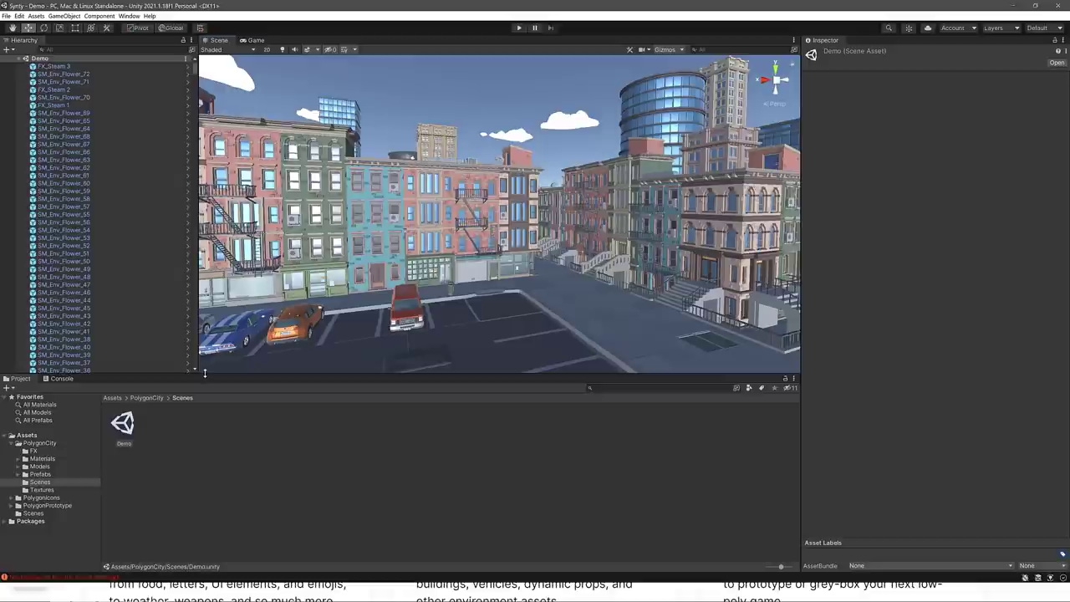
click(156, 399)
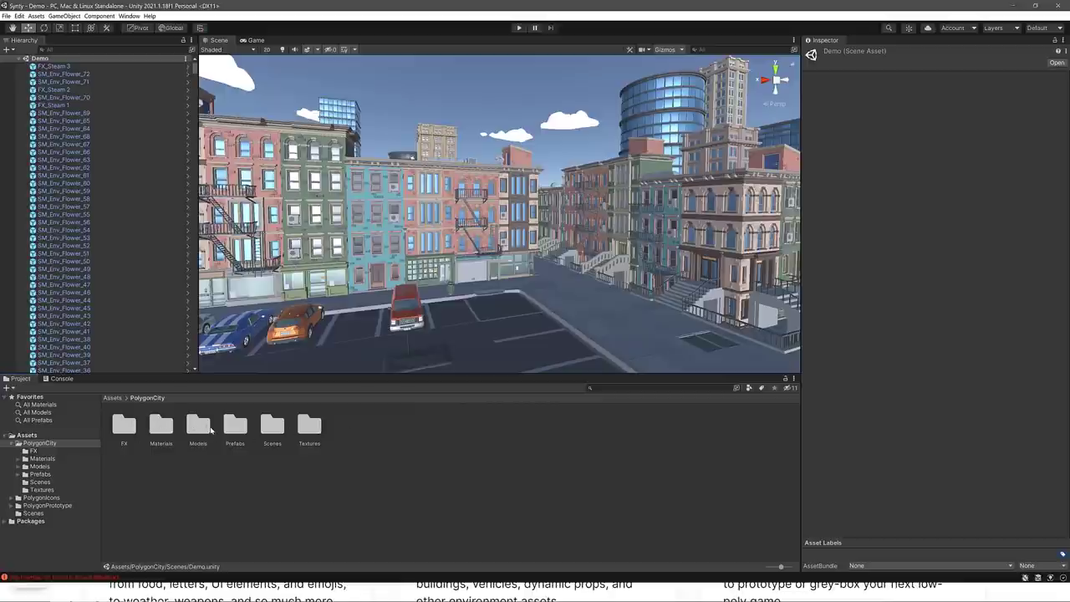
double_click(199, 426)
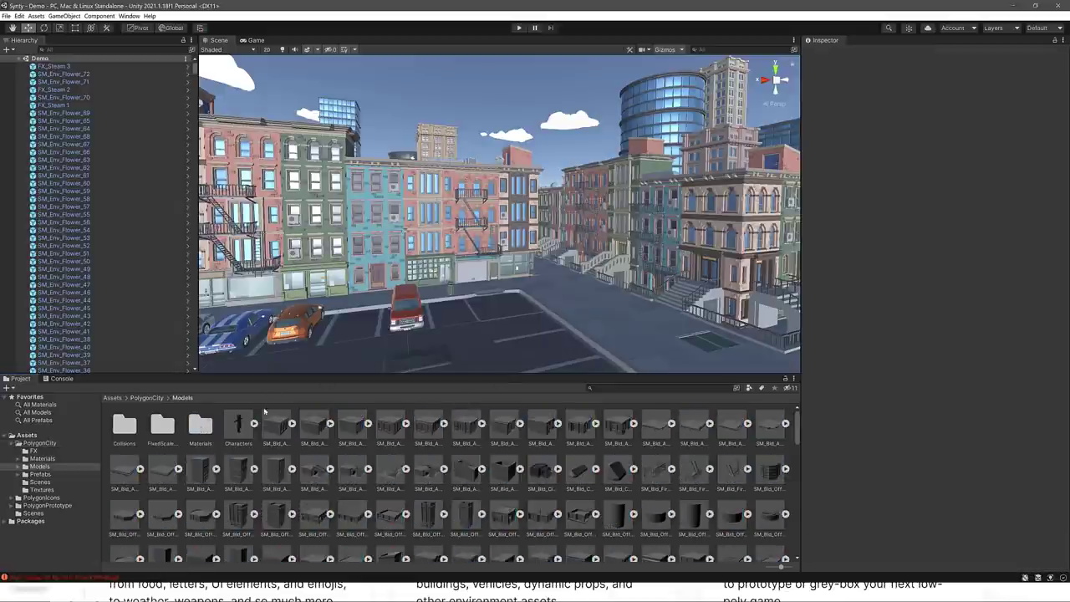
drag(238, 426, 535, 314)
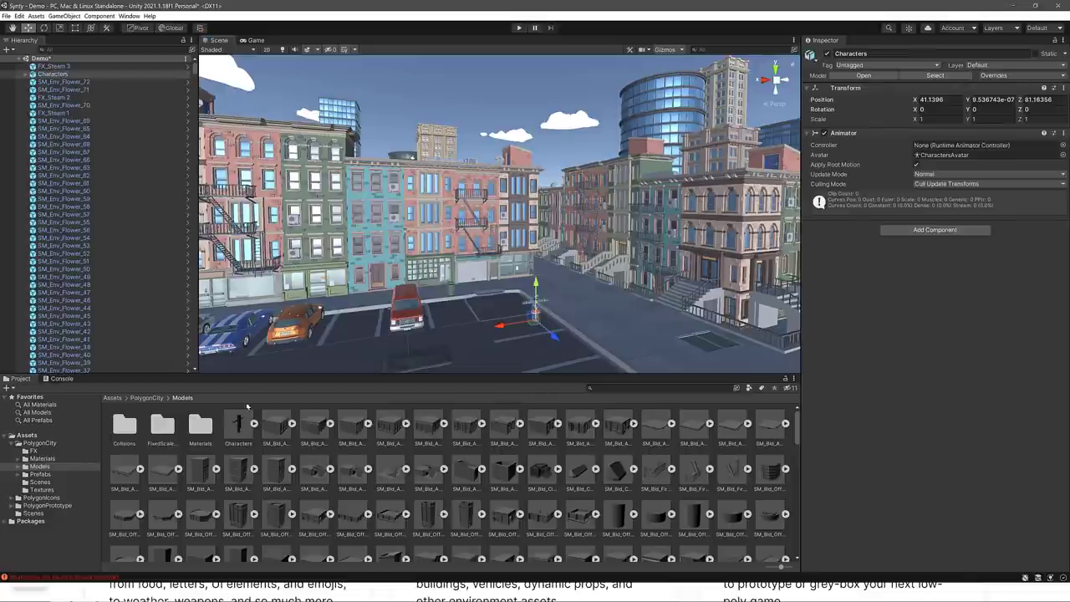
Reopen the PolygonCity Models folder and bring up its context menu
click(155, 400)
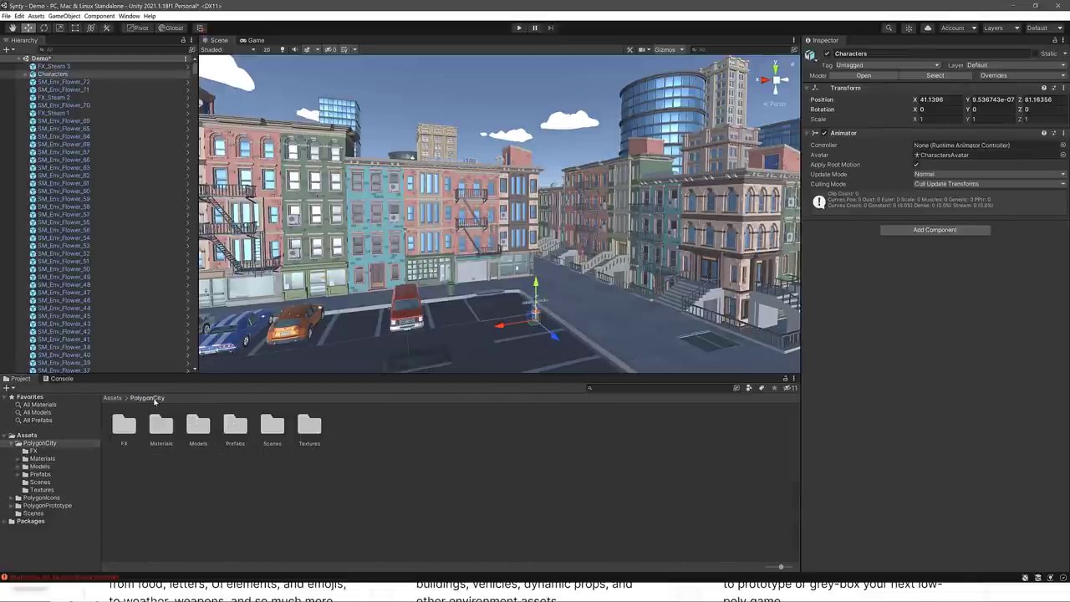
double_click(198, 426)
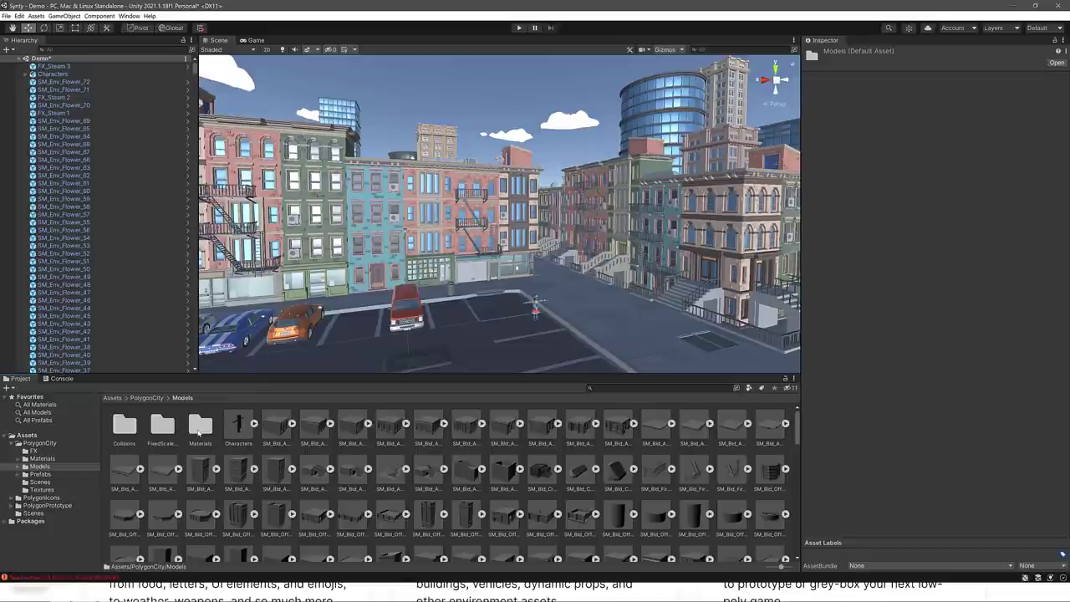
right_click(416, 454)
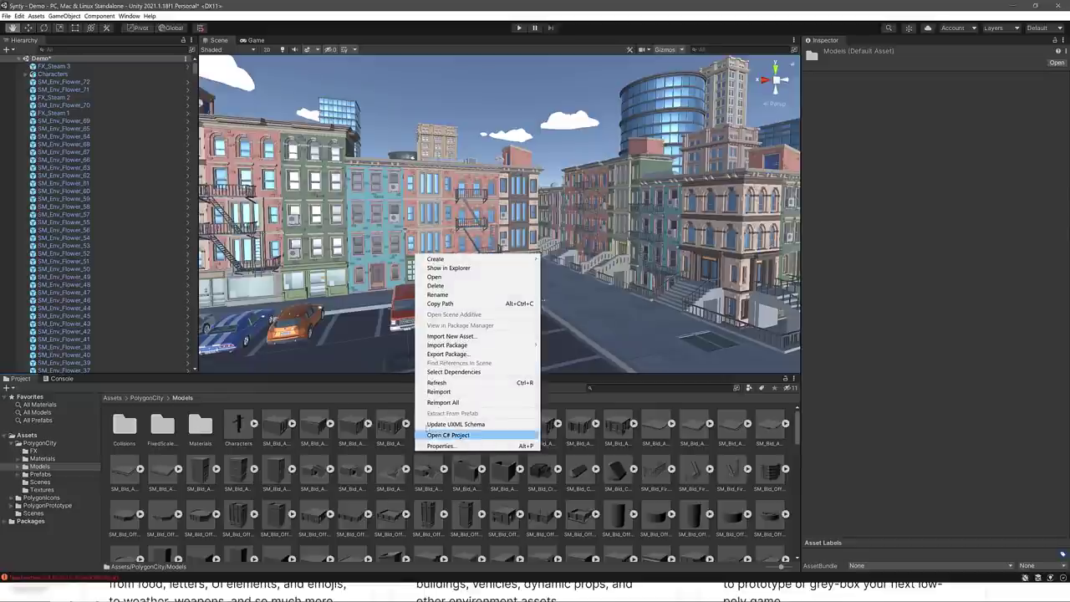
Show the Models folder in File Explorer and drag out SM_Veh_Car_Muscle_01.fbx
click(450, 268)
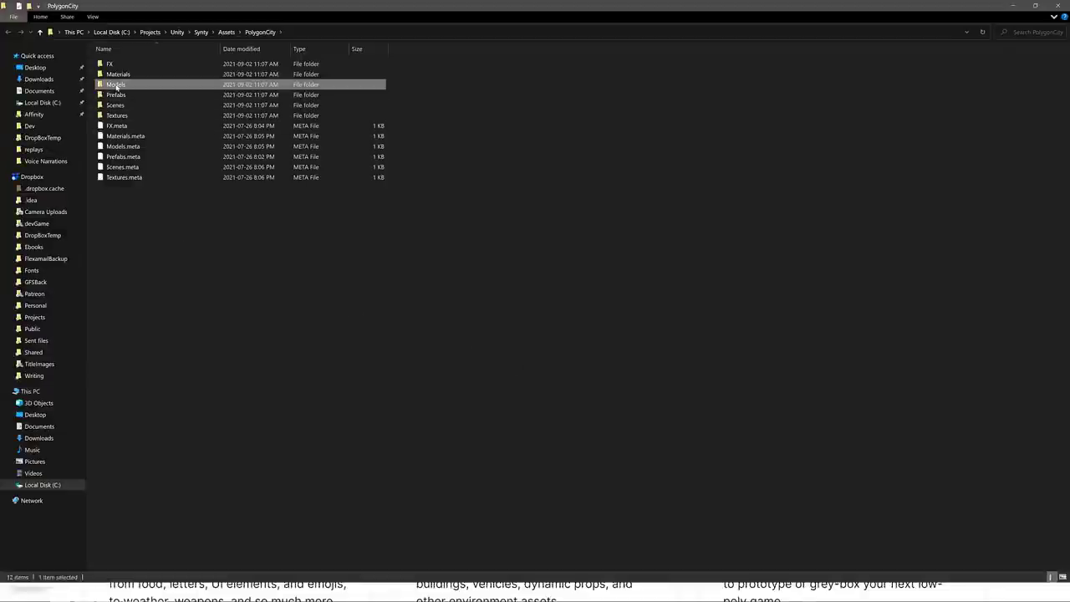
double_click(117, 85)
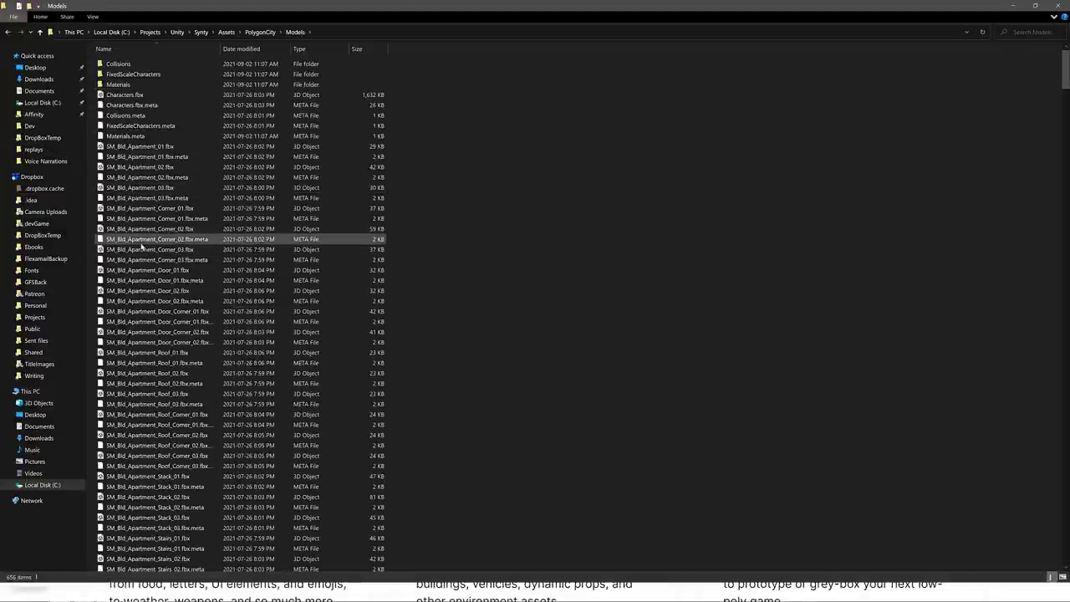
scroll(224, 303, down, 20)
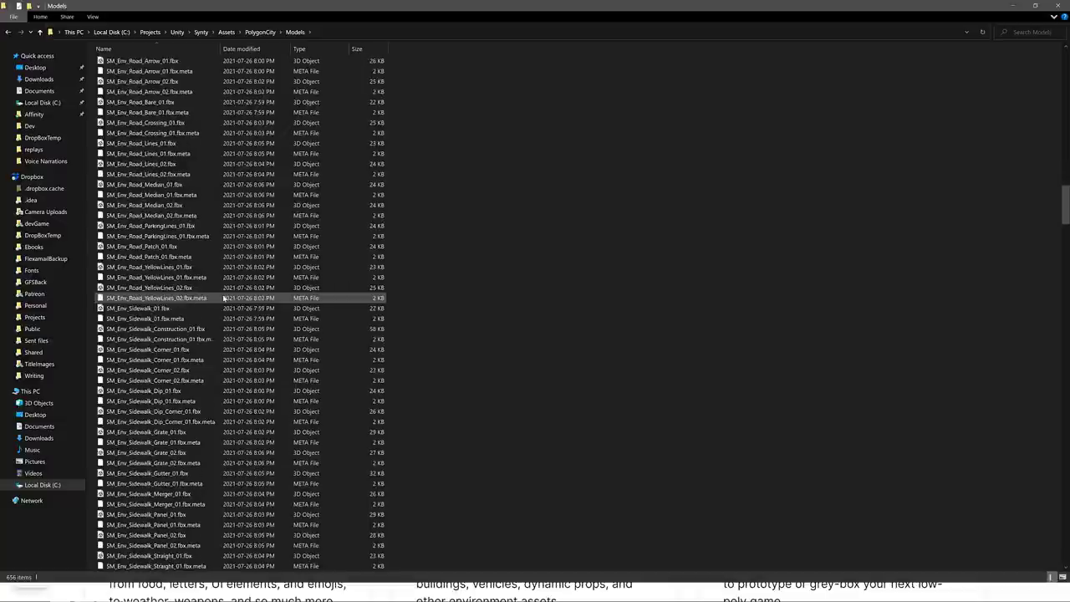
scroll(224, 286, down, 20)
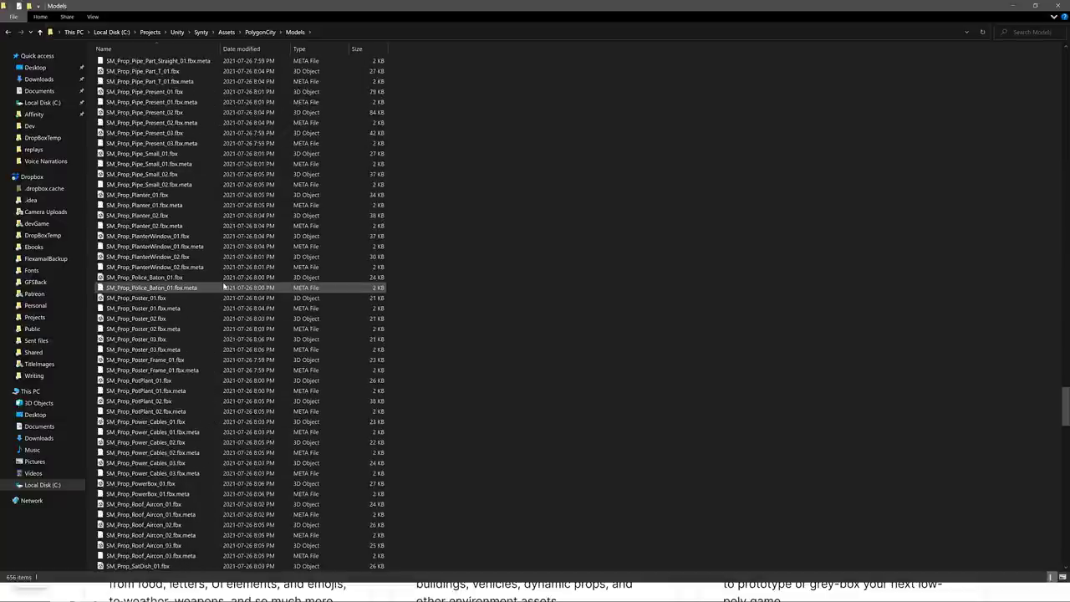
scroll(224, 287, up, 20)
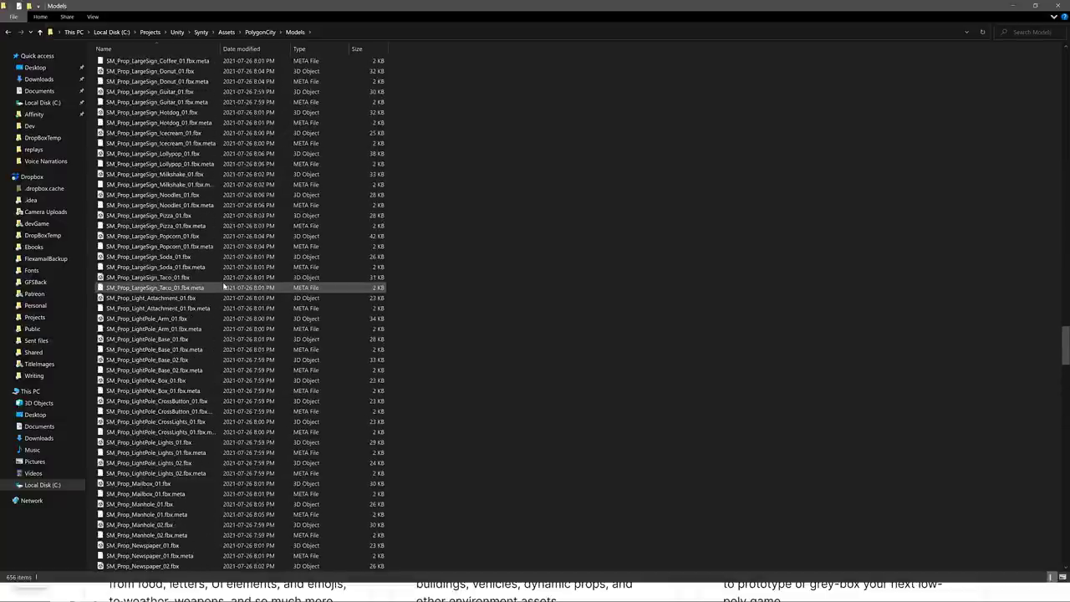
scroll(224, 287, down, 20)
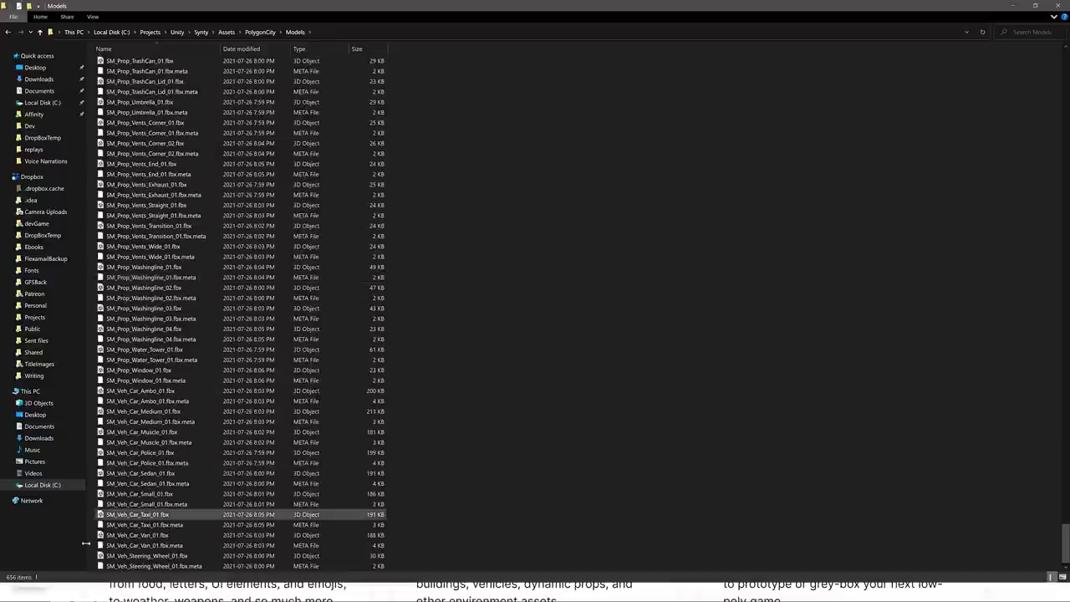
drag(139, 433, 67, 449)
Reimport SM_Veh_Car_Muscle_01.fbx in Godot with Root Scale set to 100
key(alt+Tab)
key(alt+Tab)
key(alt+Tab)
key(alt+Tab)
key(alt+Tab)
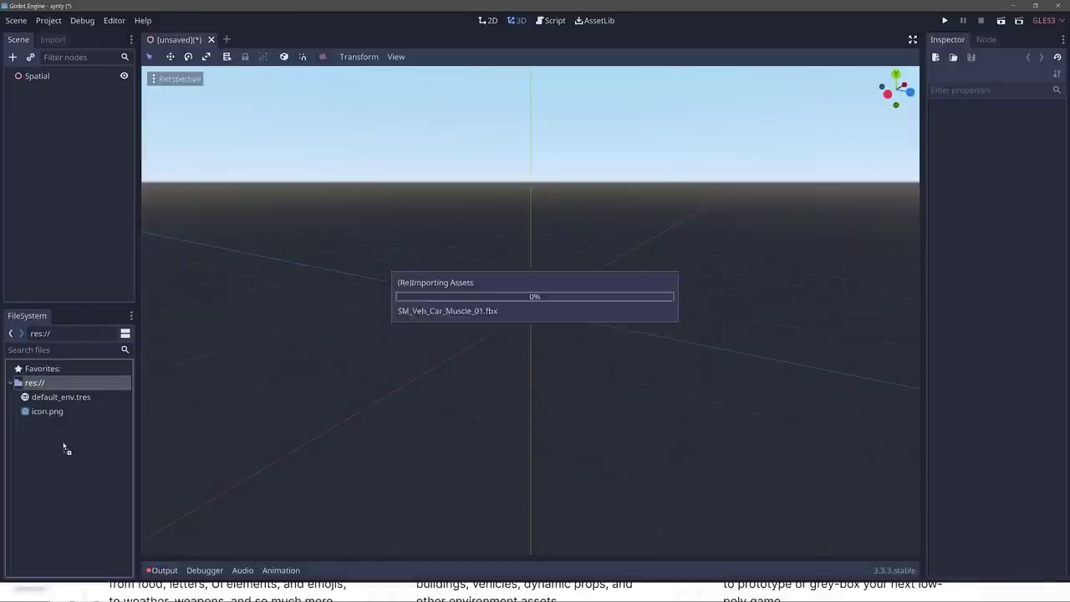
click(76, 398)
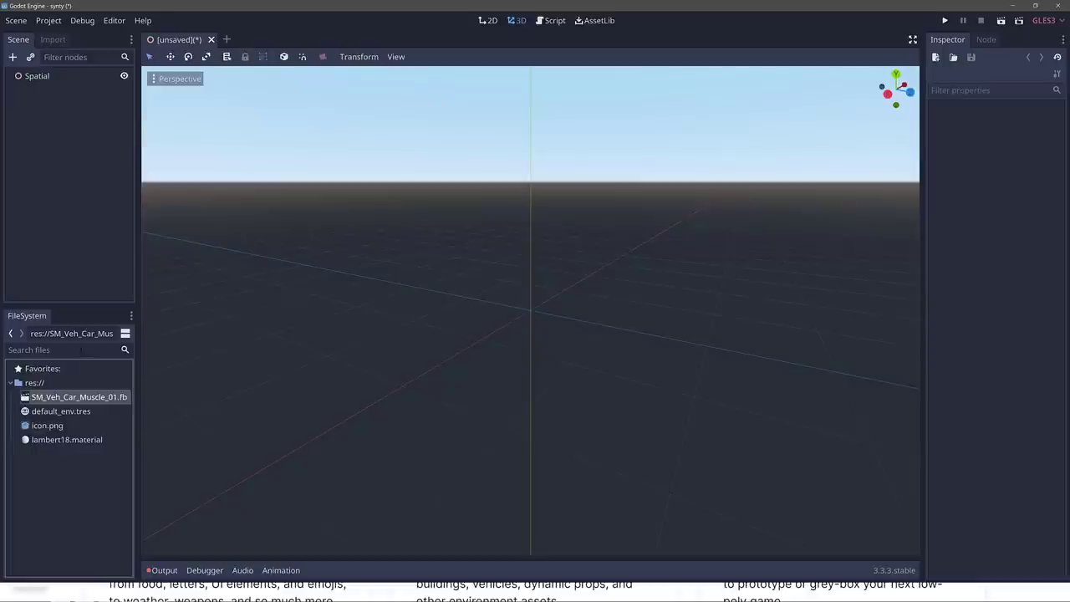
click(53, 40)
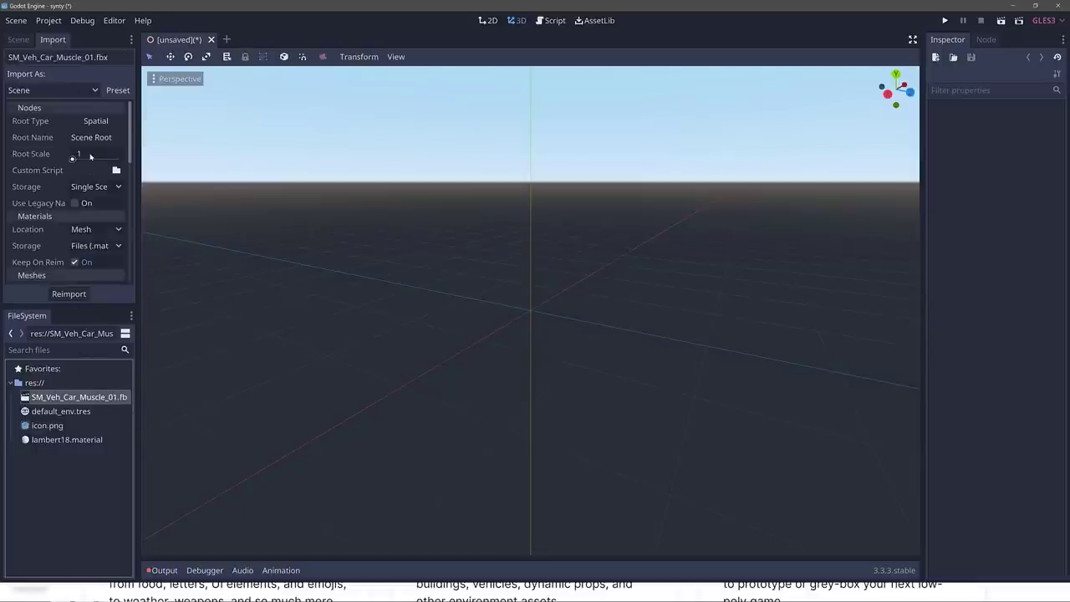
click(89, 154)
text(100)
key(Return)
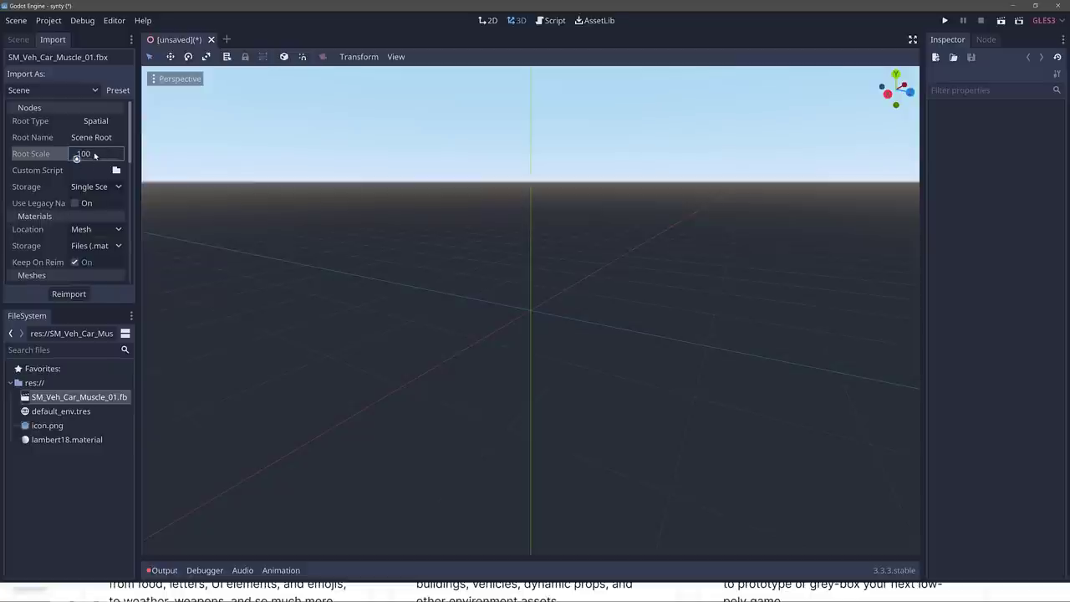
click(72, 294)
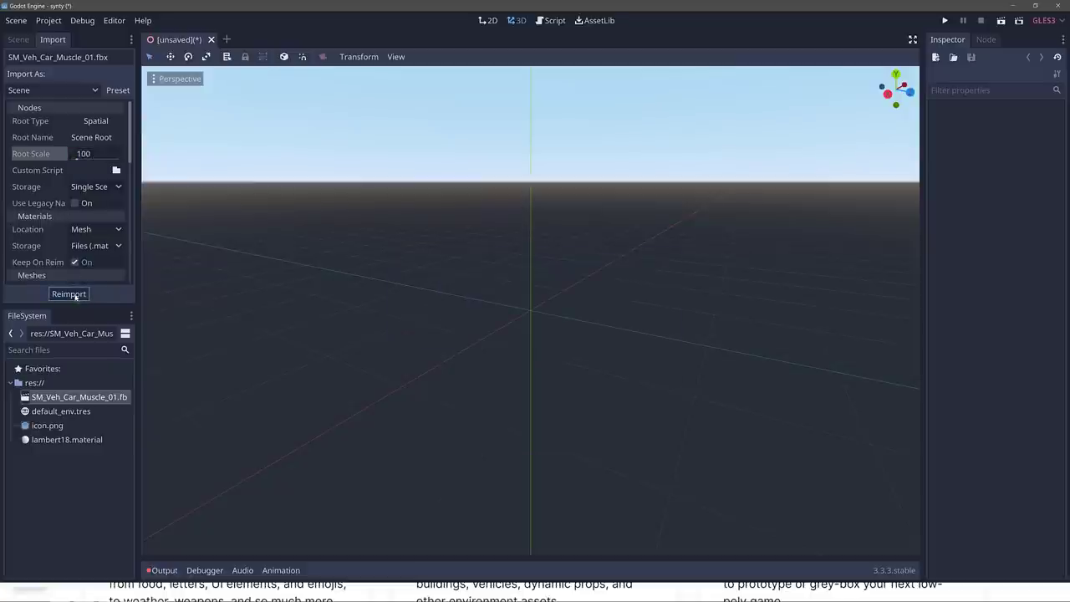
Add the muscle car to the 3D scene under Spatial and nudge it along X
click(18, 40)
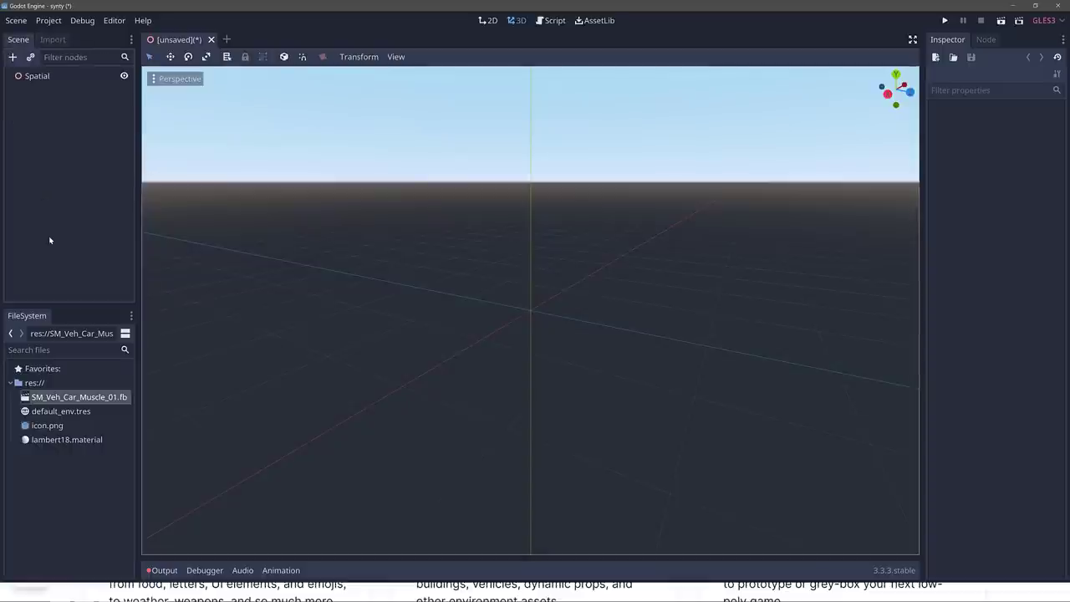
drag(73, 398, 505, 293)
scroll(505, 293, down, 10)
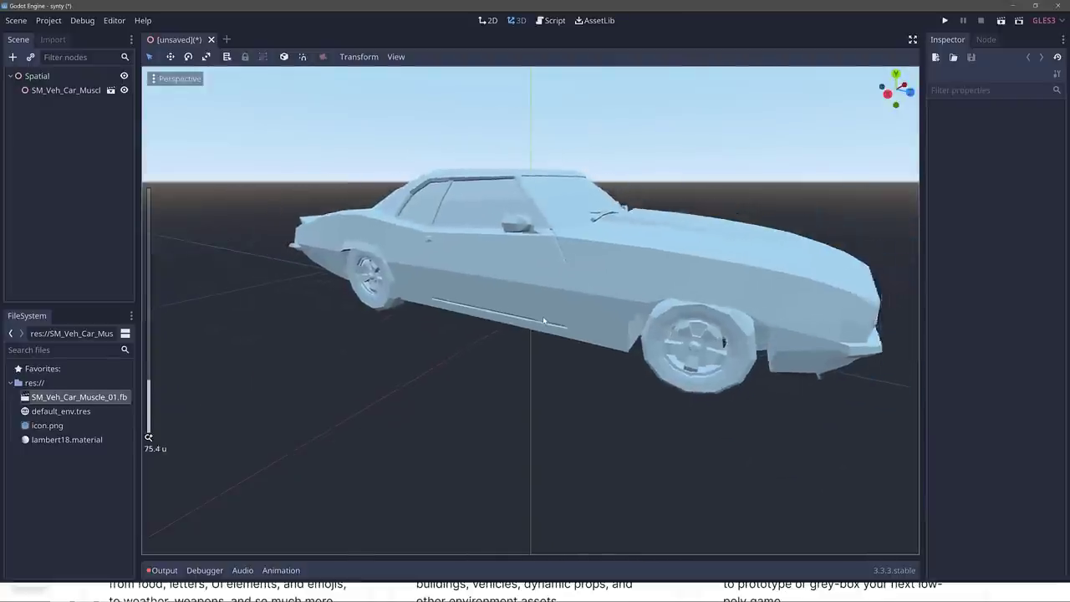
middle_drag(577, 338, 585, 362)
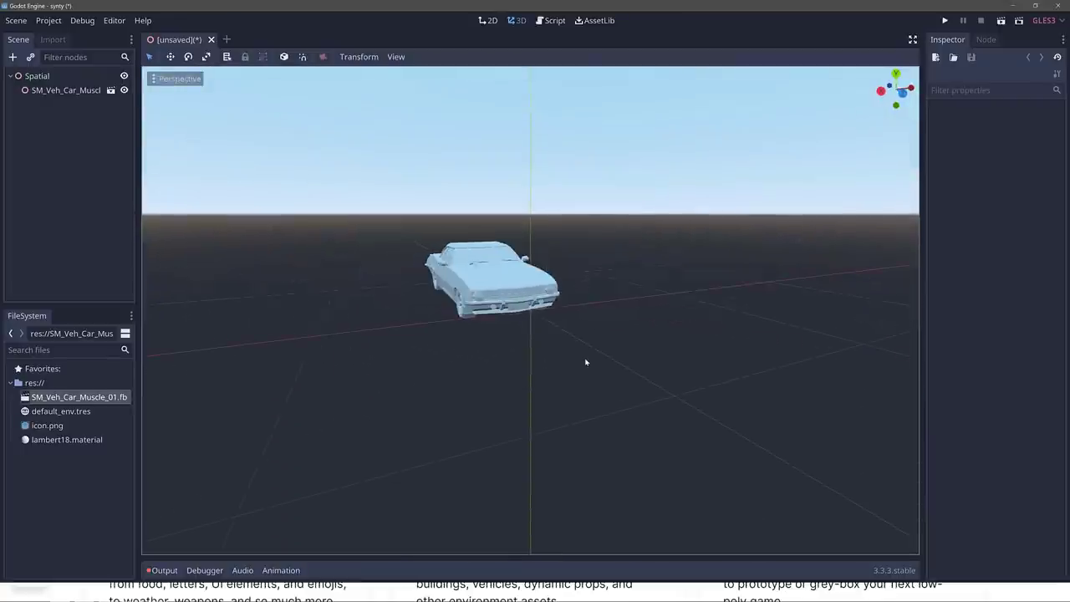
click(490, 265)
drag(521, 295, 559, 292)
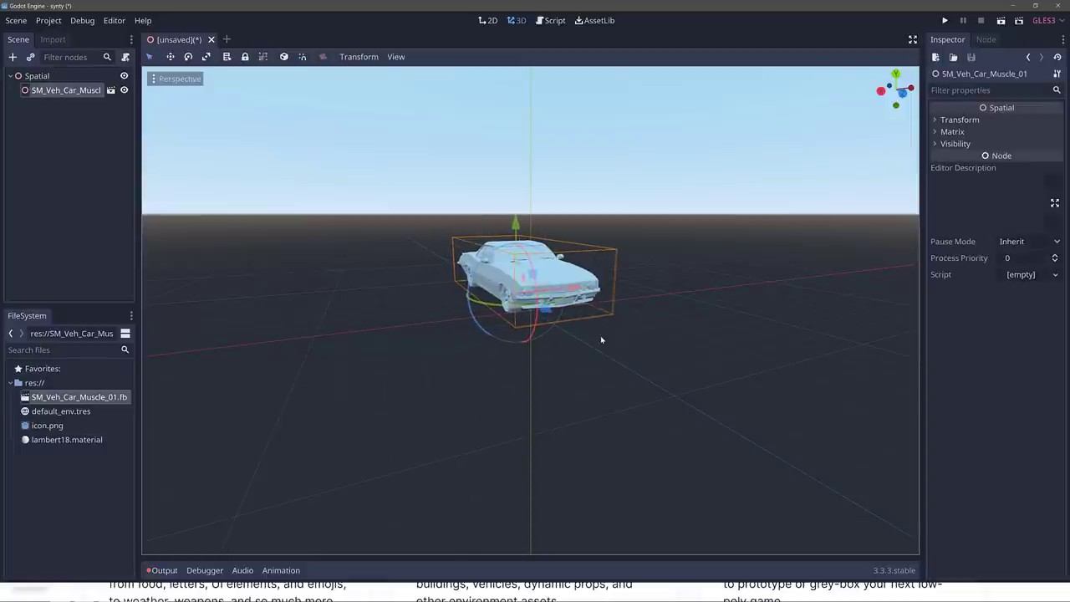
scroll(602, 340, up, 2)
mouse_move(601, 339)
middle_down()
mouse_move(642, 342)
mouse_move(585, 326)
middle_up()
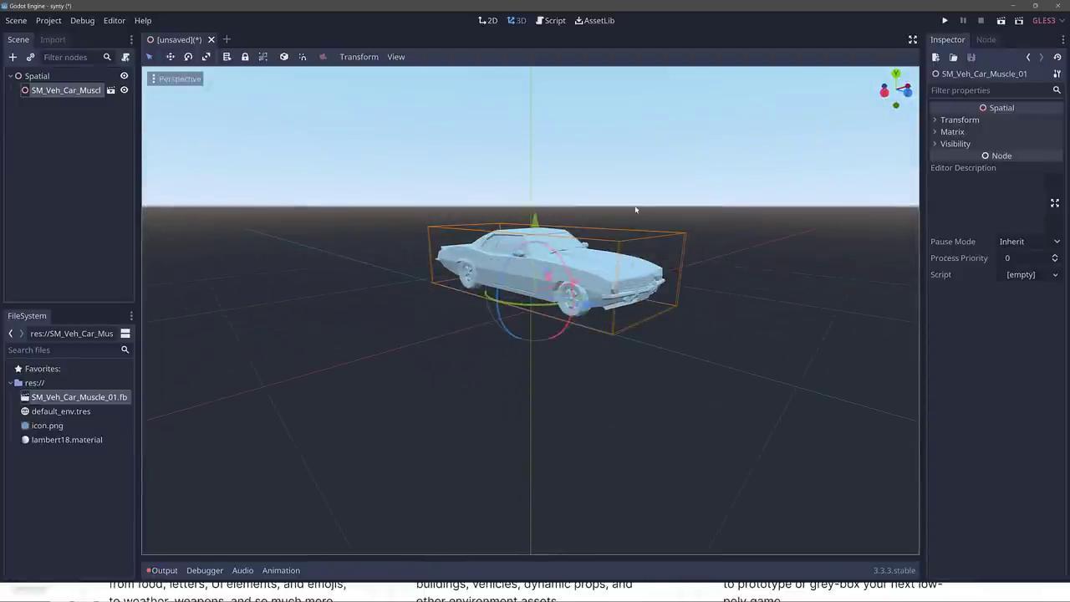
Browse the texture files in PolygonCity's Textures folder, then return to Unity
key(alt+Tab)
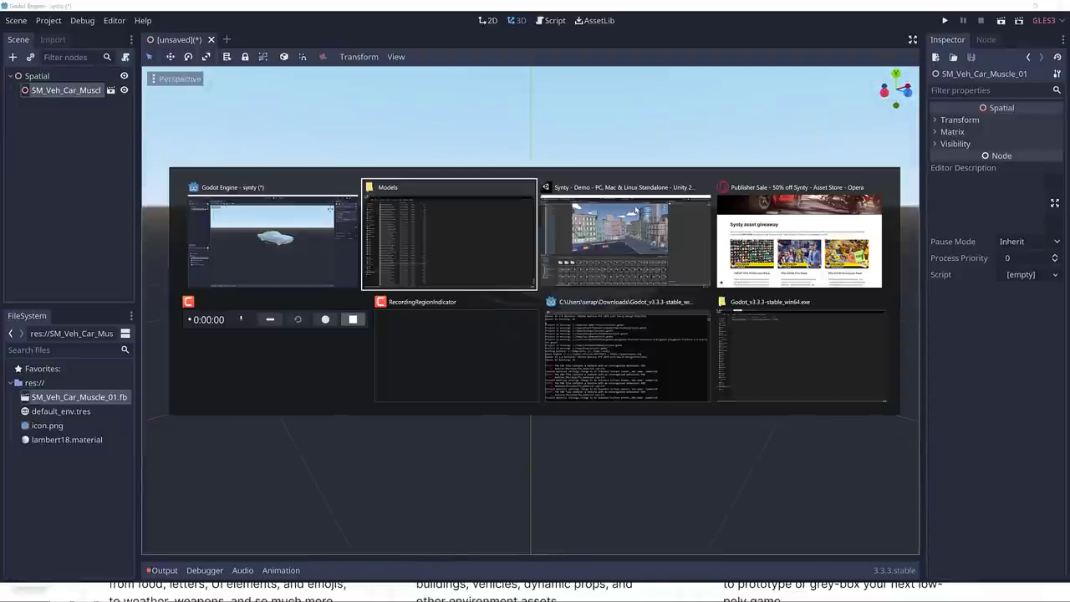
key(alt+Up)
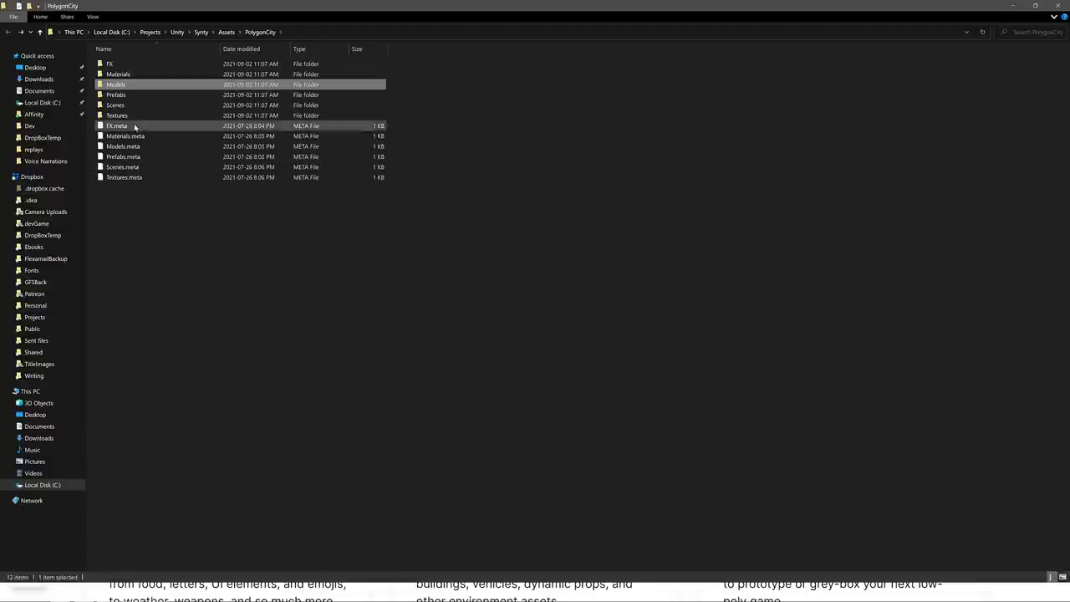
double_click(121, 115)
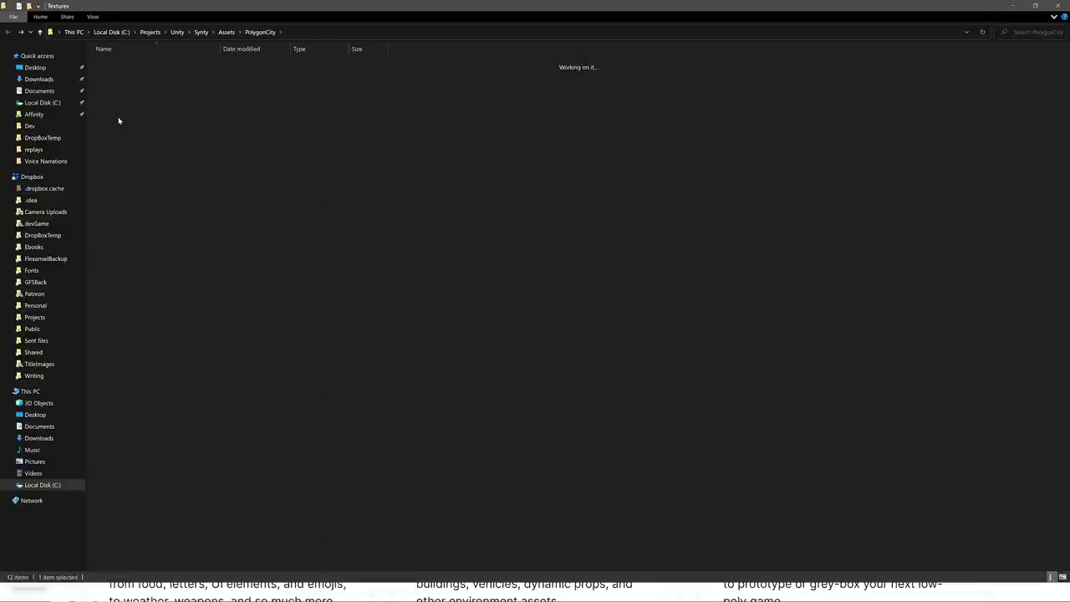
scroll(150, 413, down, 2)
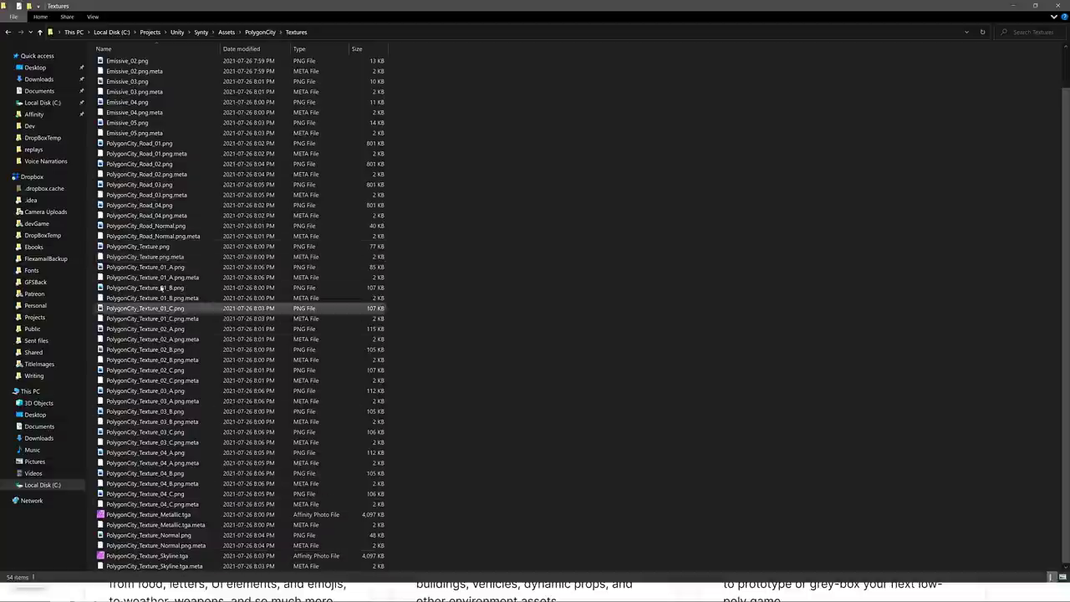
scroll(180, 215, up, 2)
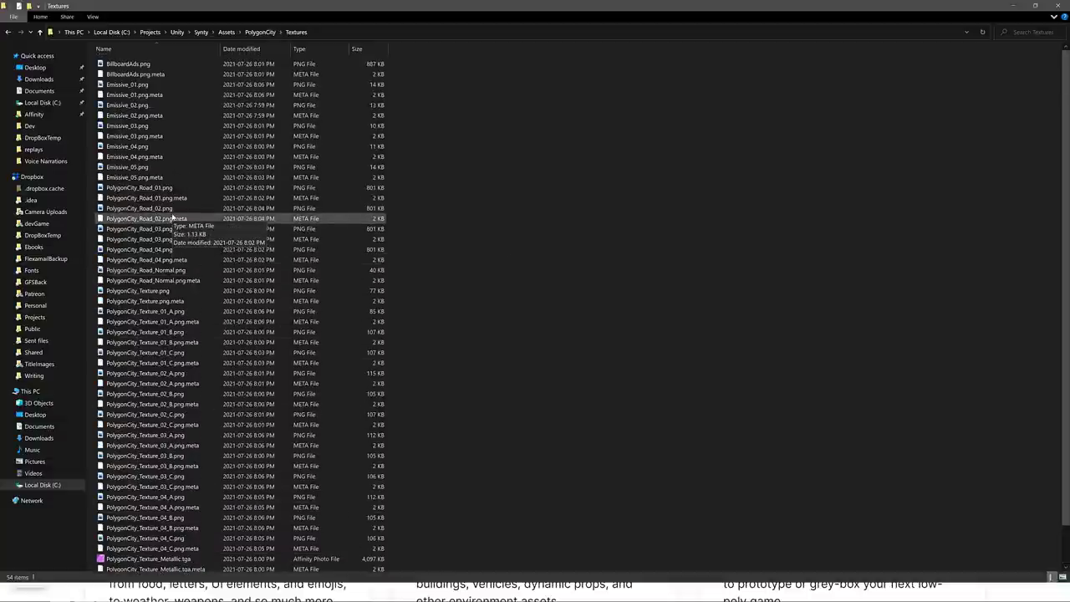
scroll(251, 221, down, 2)
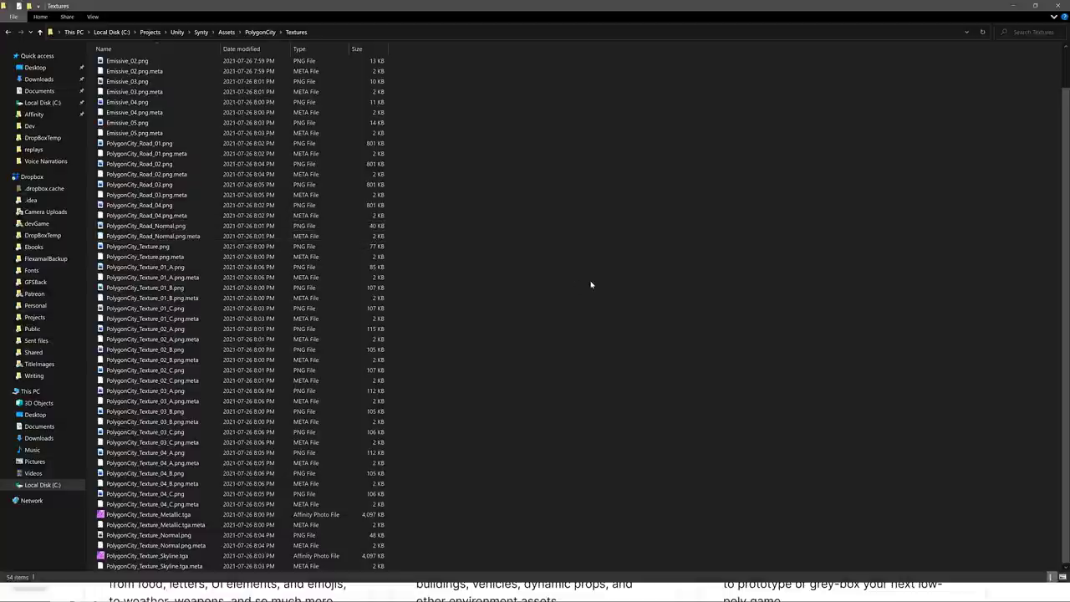
key(alt+Tab)
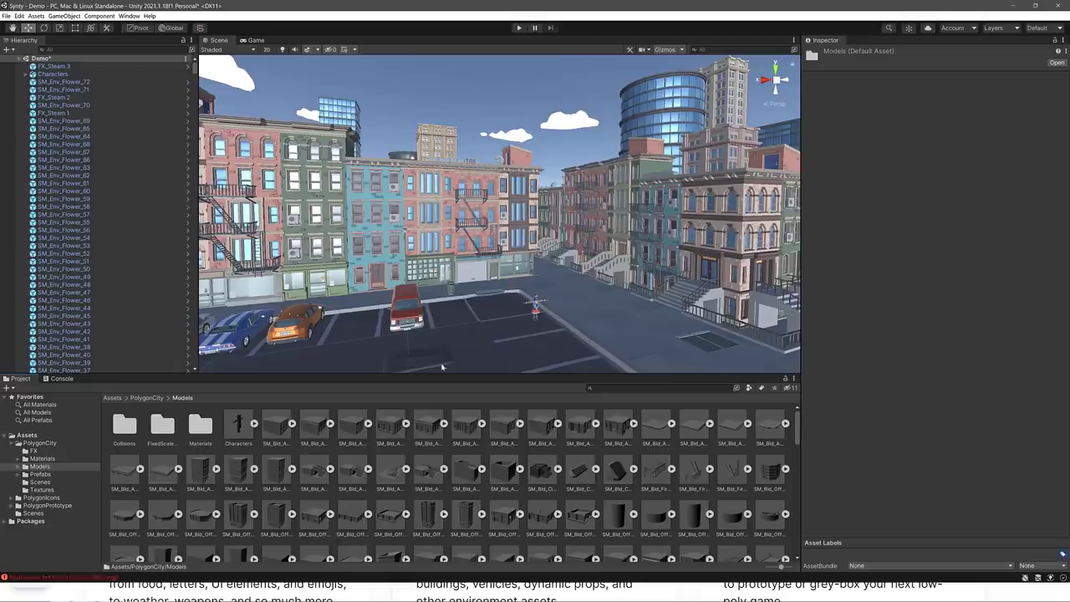
Drop SM_Bld_Apartment_Stack_03 from the Models folder into the scene beside the parking lot
drag(276, 470, 629, 325)
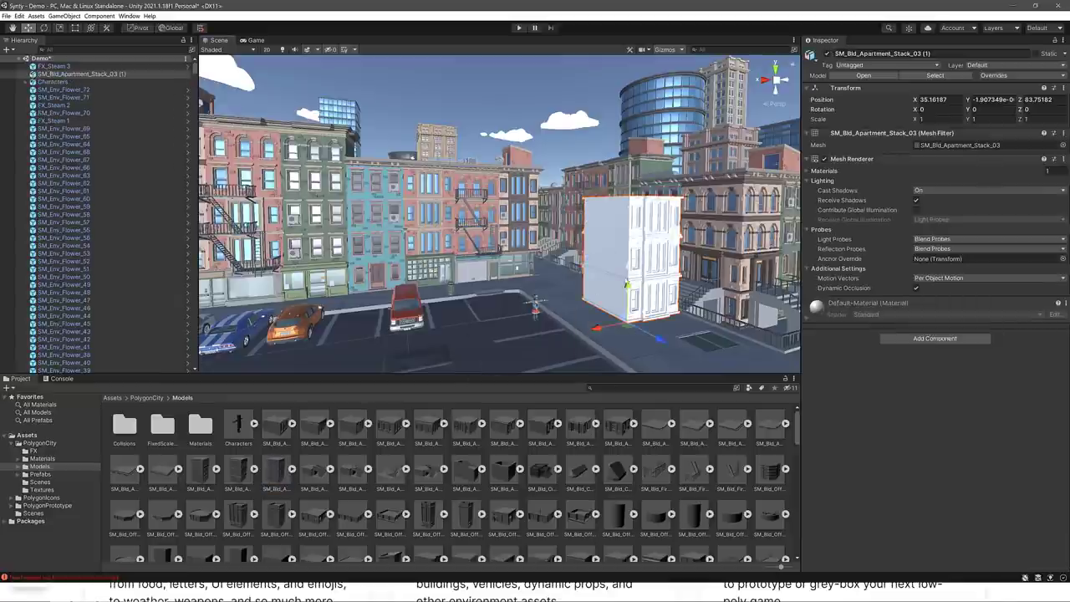
scroll(328, 454, down, 20)
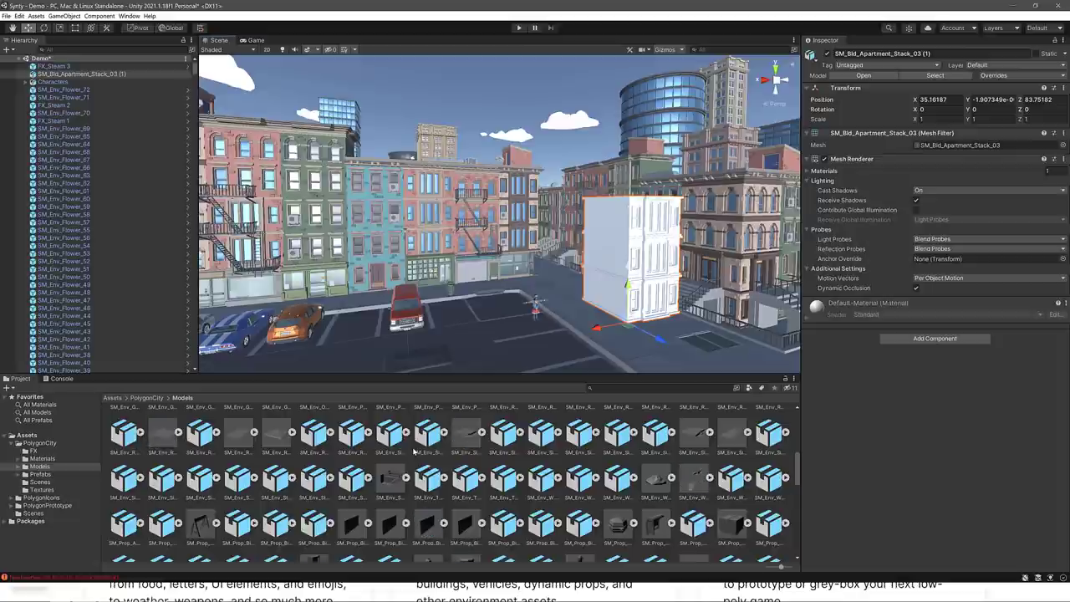
Open the PolygonCity Prefabs folder and delete the apartment building from the scene
scroll(413, 449, up, 20)
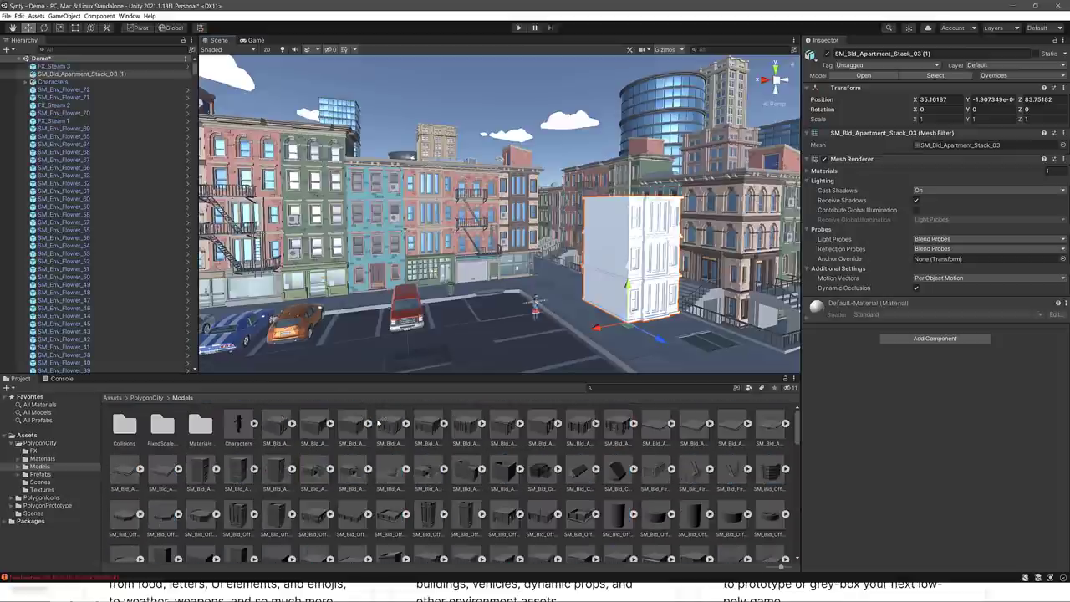
click(146, 398)
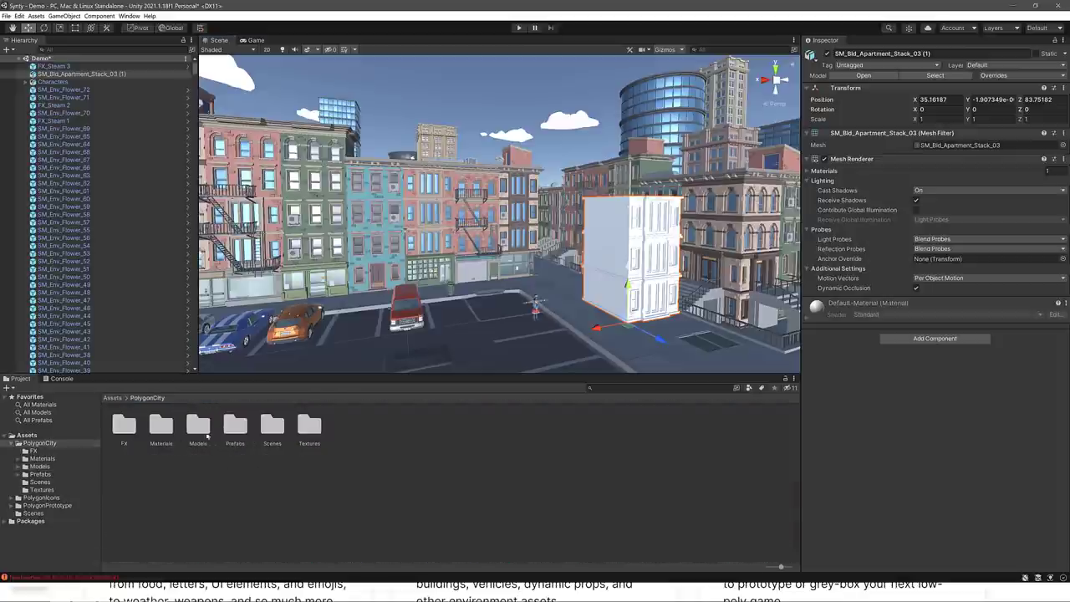
double_click(235, 426)
click(620, 234)
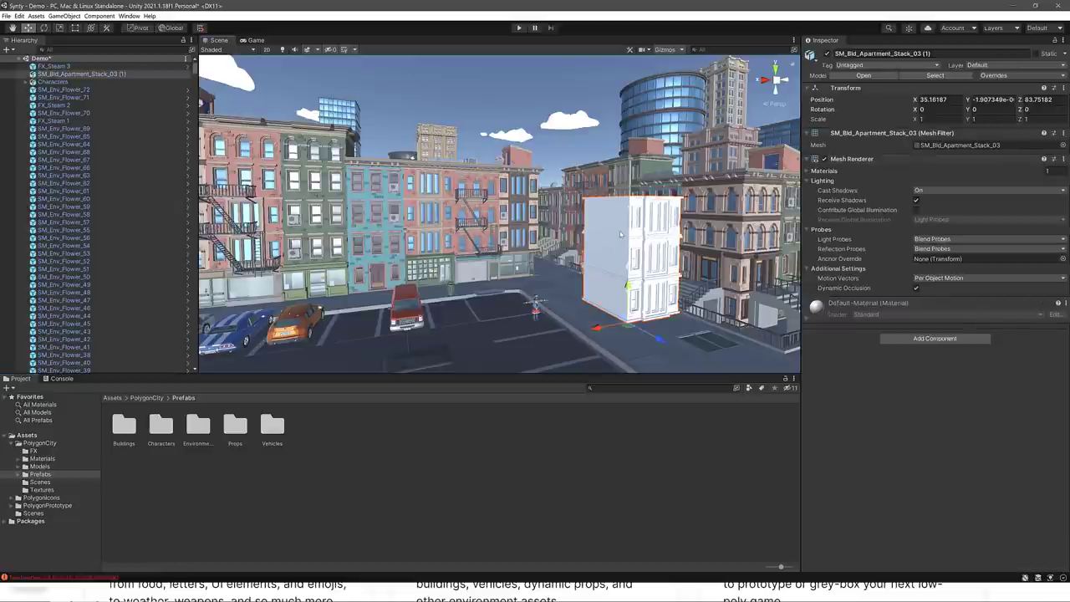
key(Delete)
Place SM_Prop_LargeSign_Soda_01 and SM_Prop_TrafficLight_02 from Props beside the parking lot
double_click(235, 426)
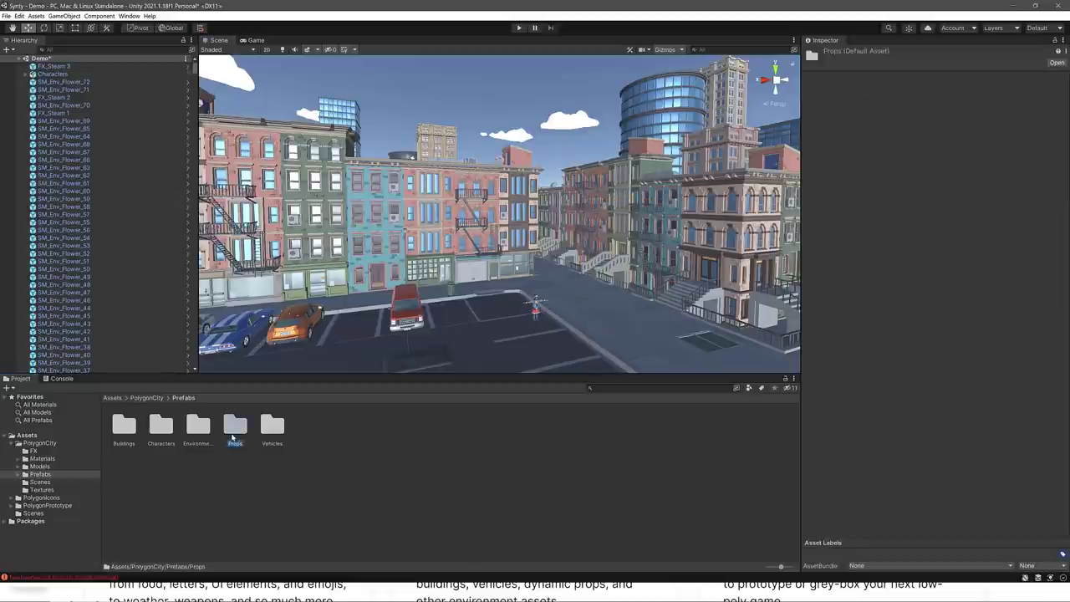
scroll(370, 484, down, 2)
scroll(370, 483, down, 1)
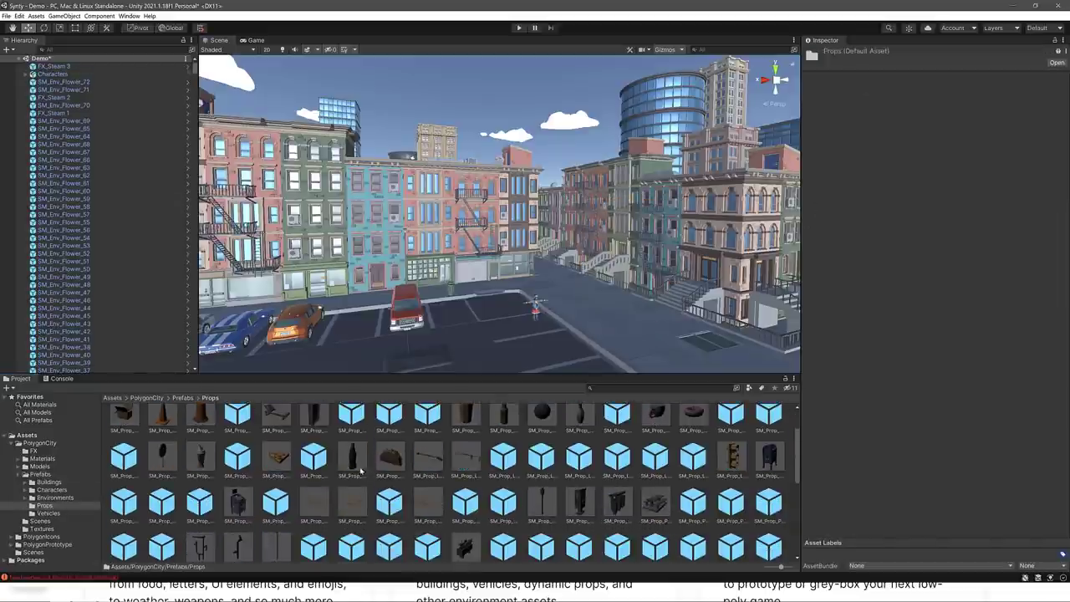
drag(367, 472, 623, 223)
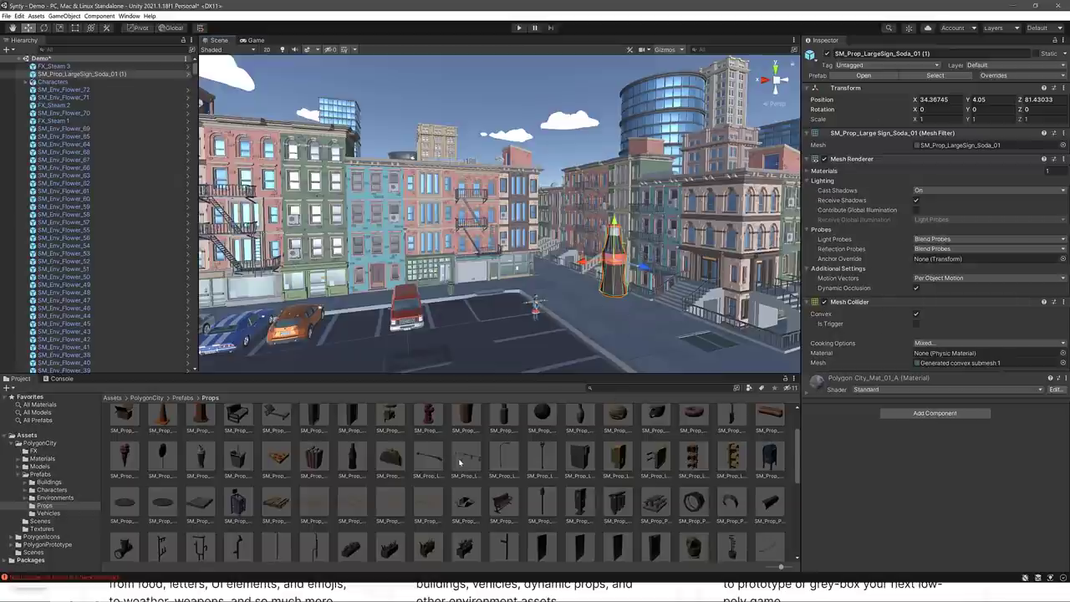
scroll(459, 461, down, 10)
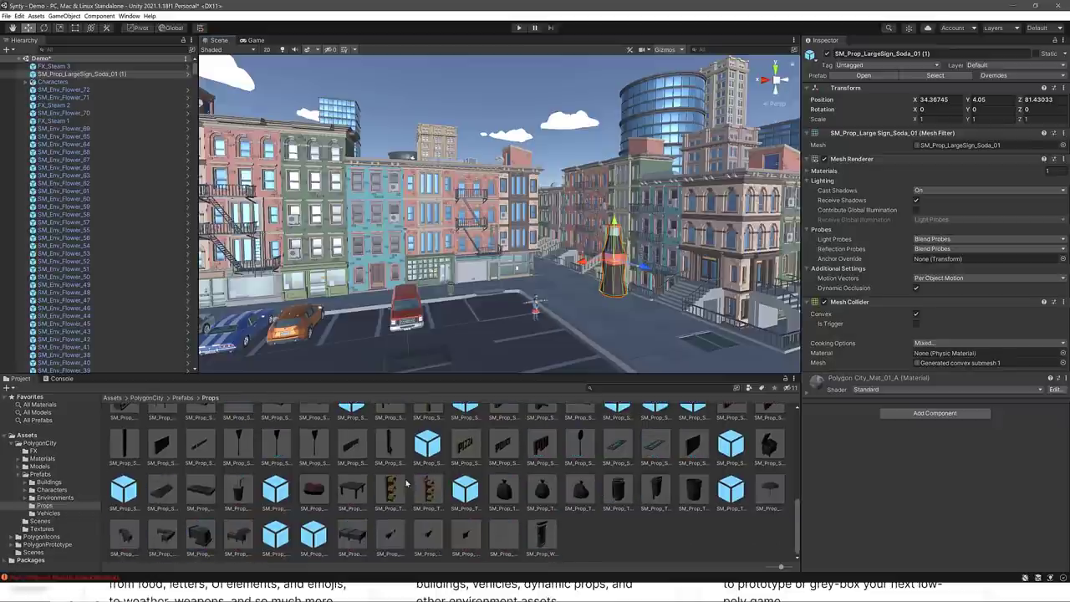
drag(407, 483, 596, 249)
scroll(642, 294, up, 3)
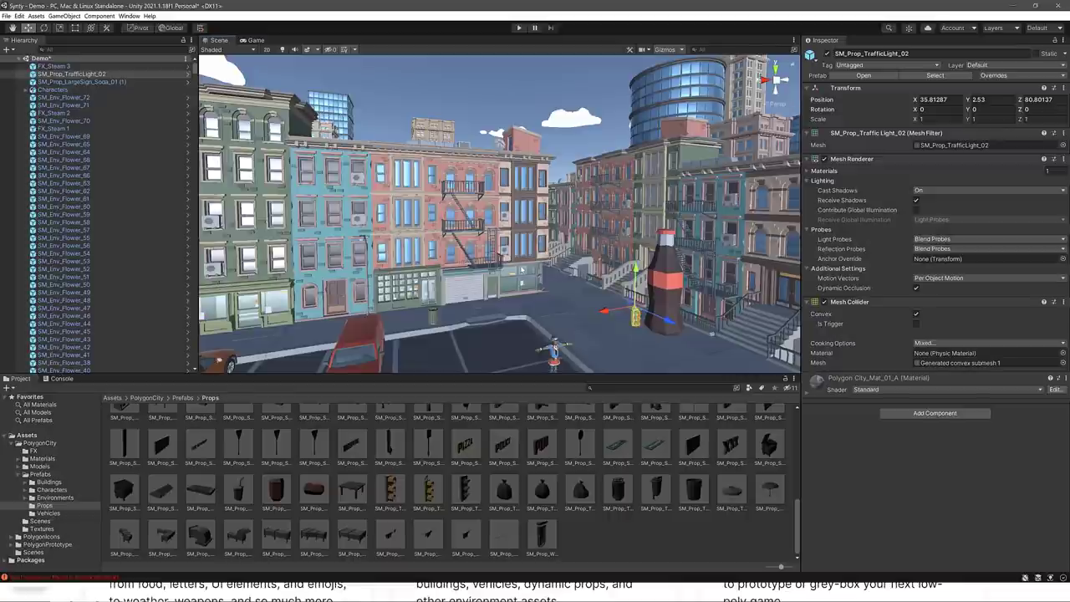
Open the PolygonPrototype Demo scene, discarding the unsaved city scene changes
click(112, 398)
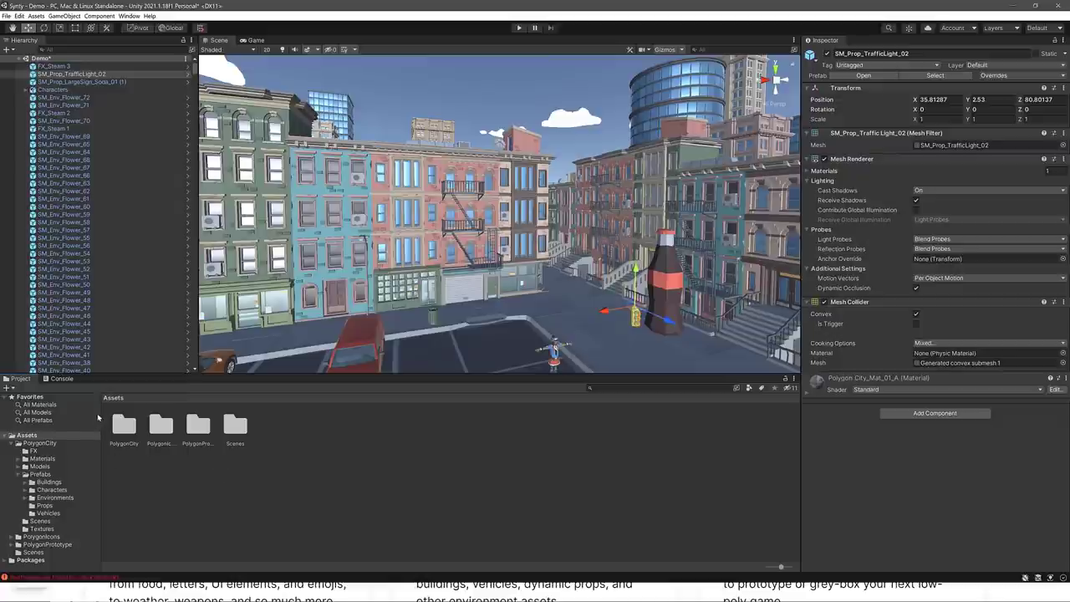
click(131, 428)
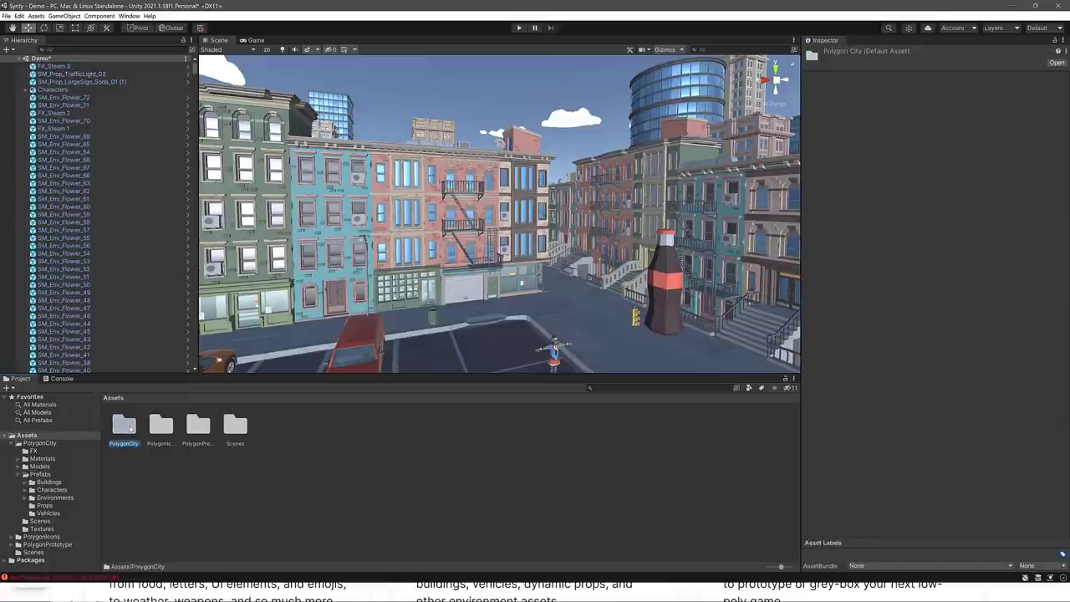
double_click(199, 427)
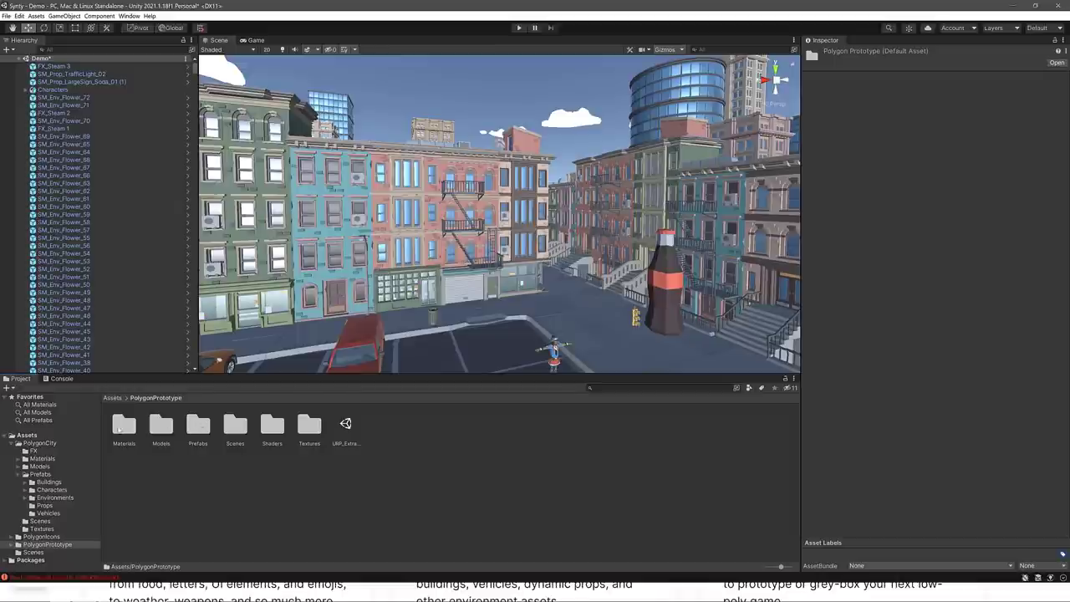
double_click(241, 428)
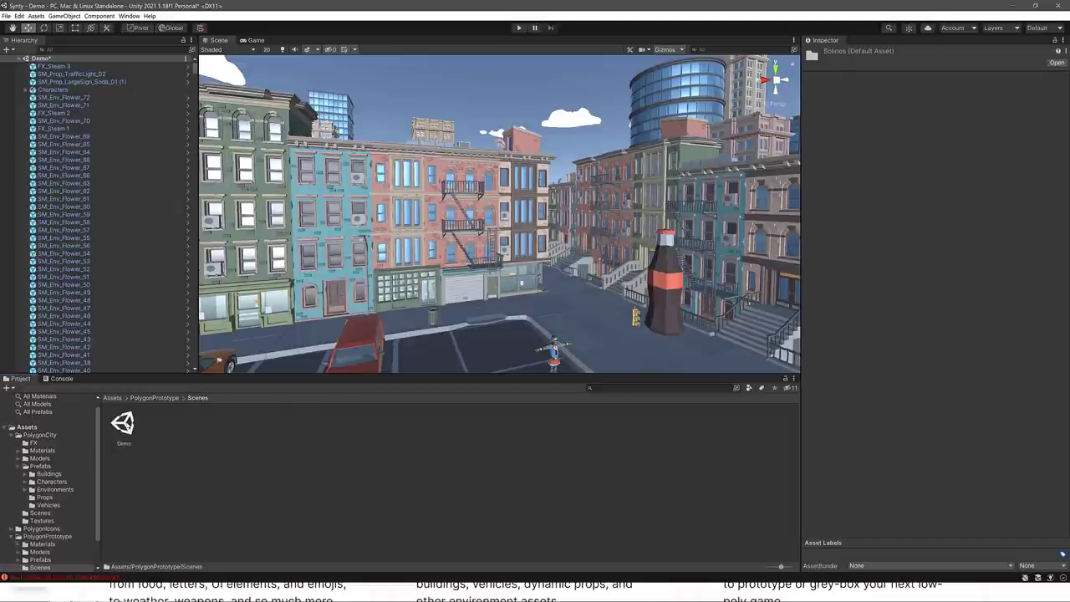
double_click(123, 423)
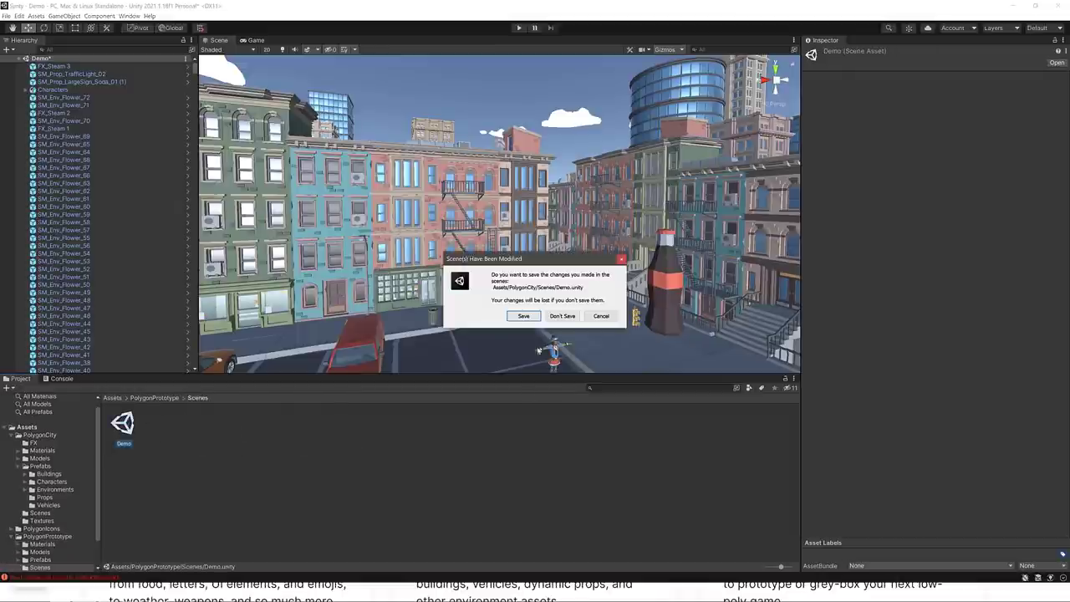
click(556, 316)
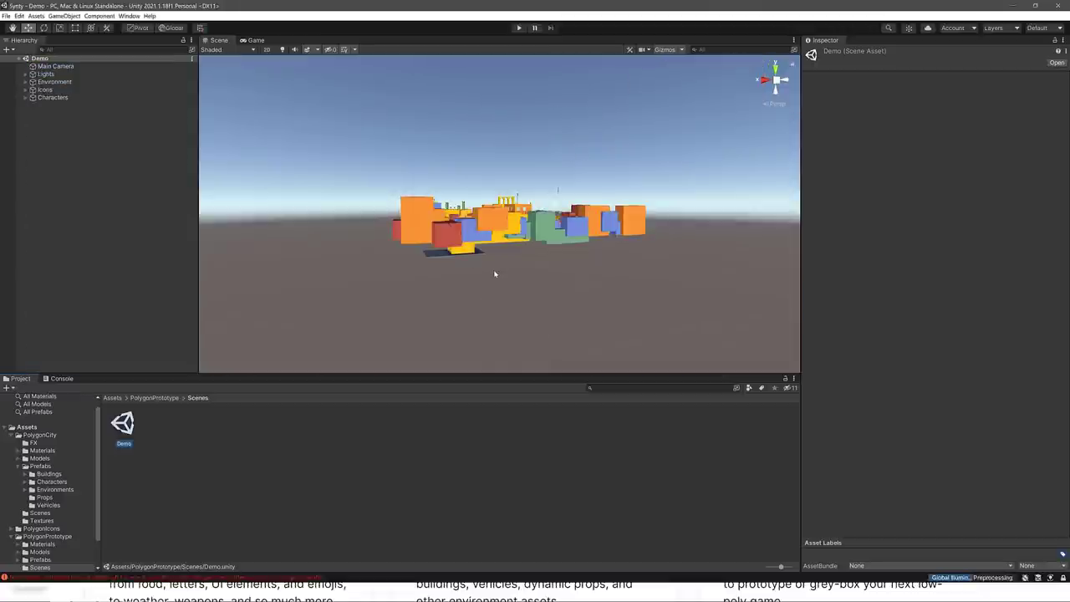
Preview the Game view, then fly the Scene view into the blocky prototype city
click(253, 40)
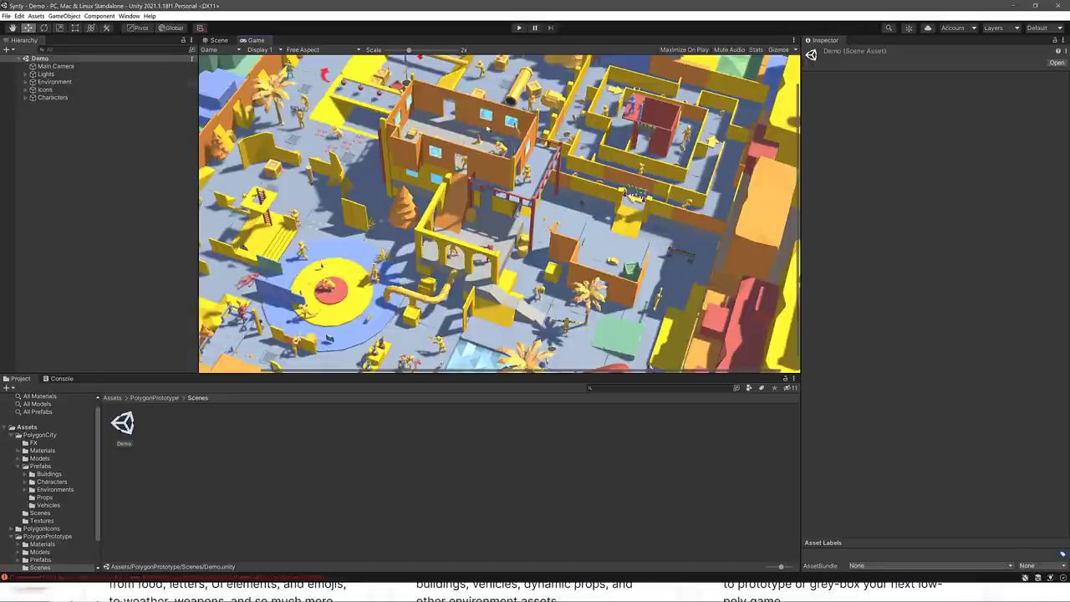
click(222, 40)
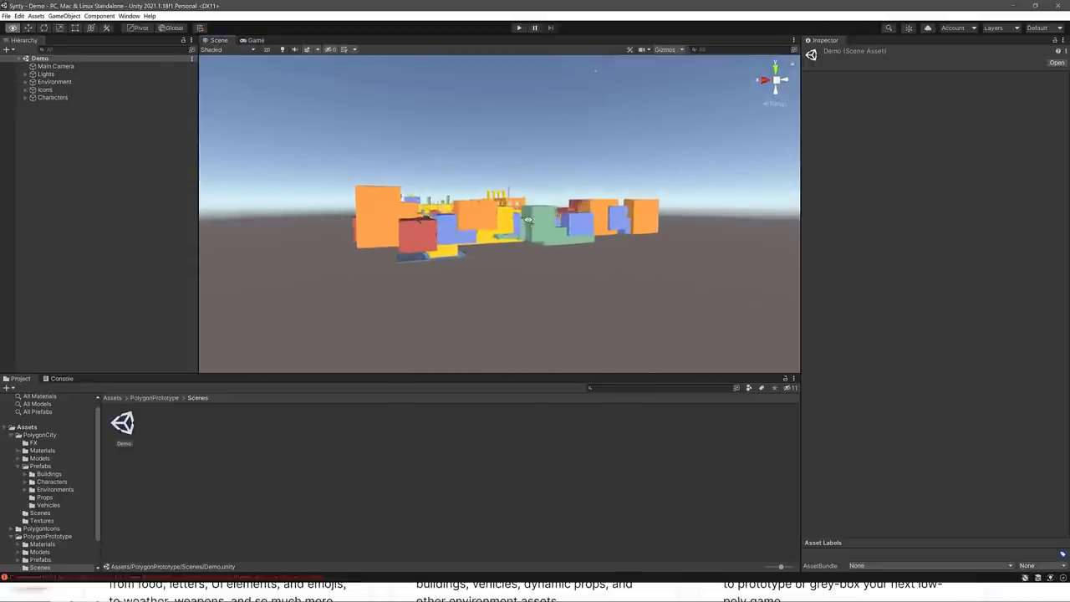
key(w)
right_drag(527, 220, 485, 310)
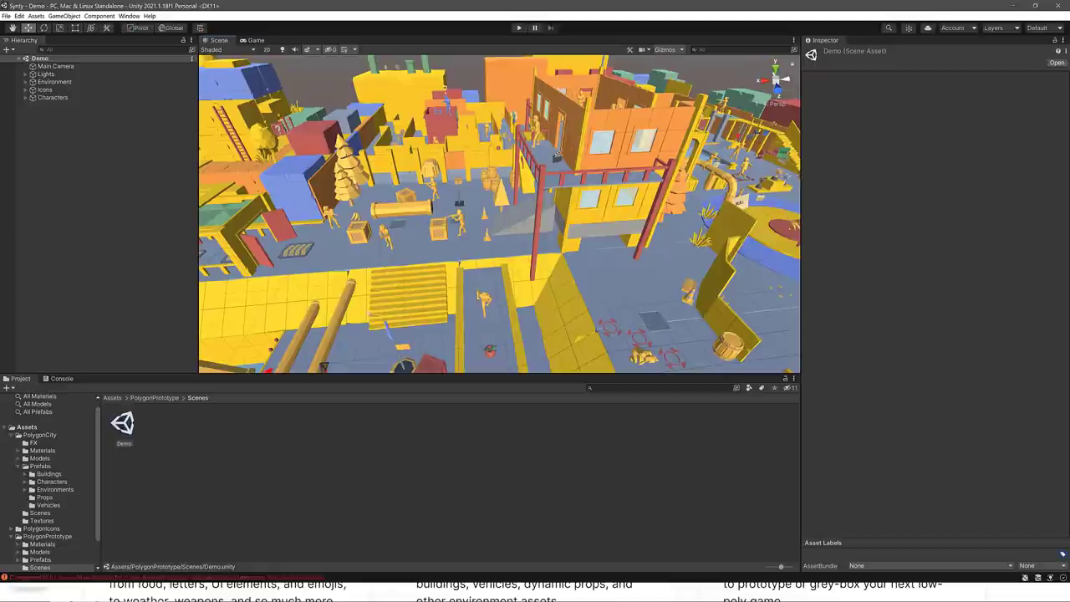
Place SM_Buildings_WindowGlass_01, SM_Buildings_Door_01P and the Ramp_60 and Ramp_70 prefabs into the scene
click(155, 398)
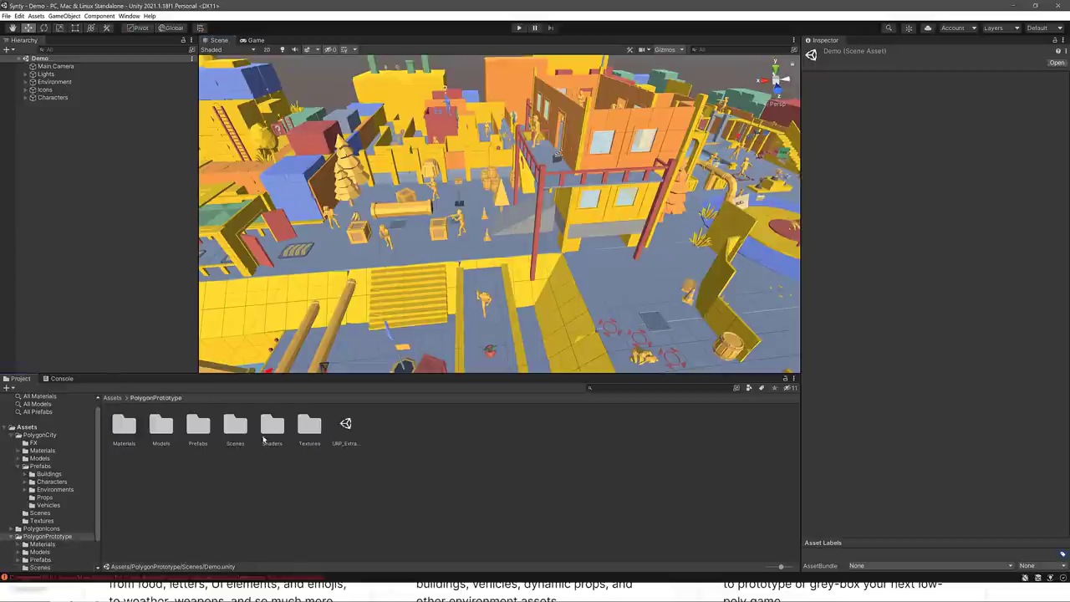
double_click(205, 425)
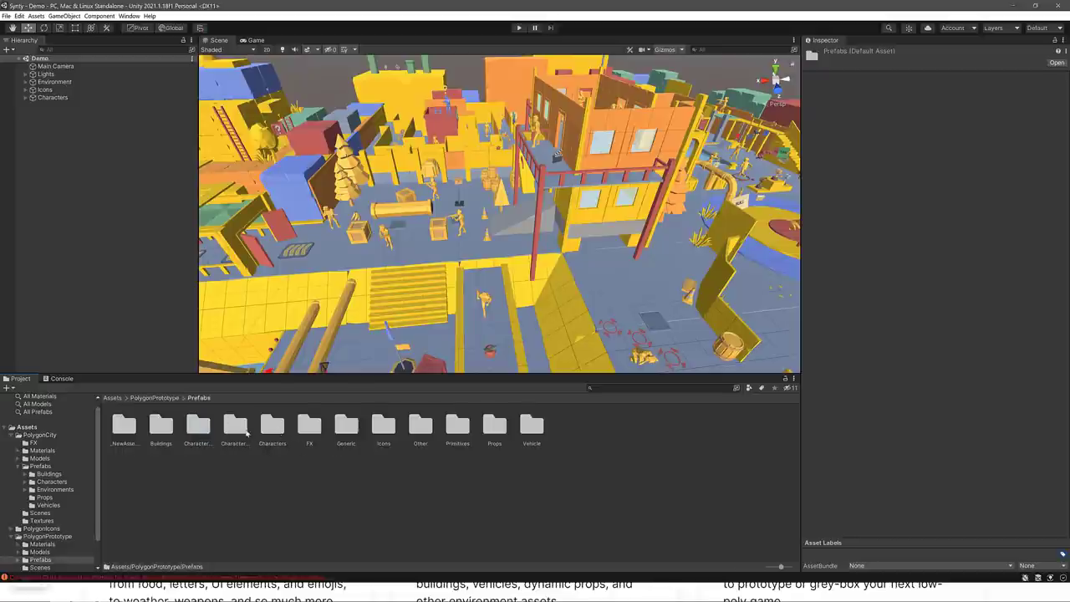
double_click(161, 425)
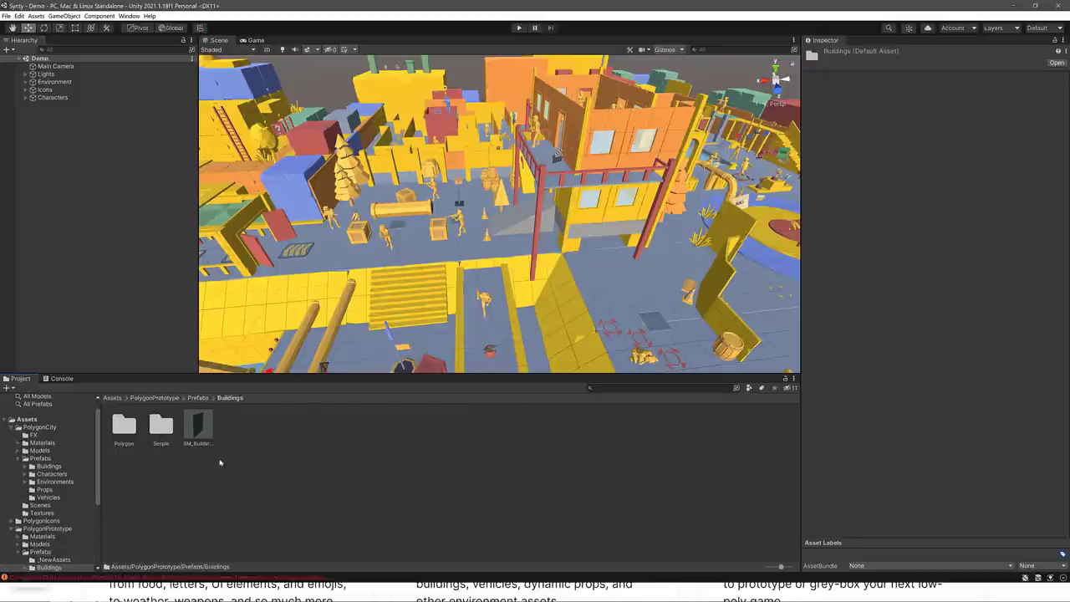
drag(198, 425, 627, 311)
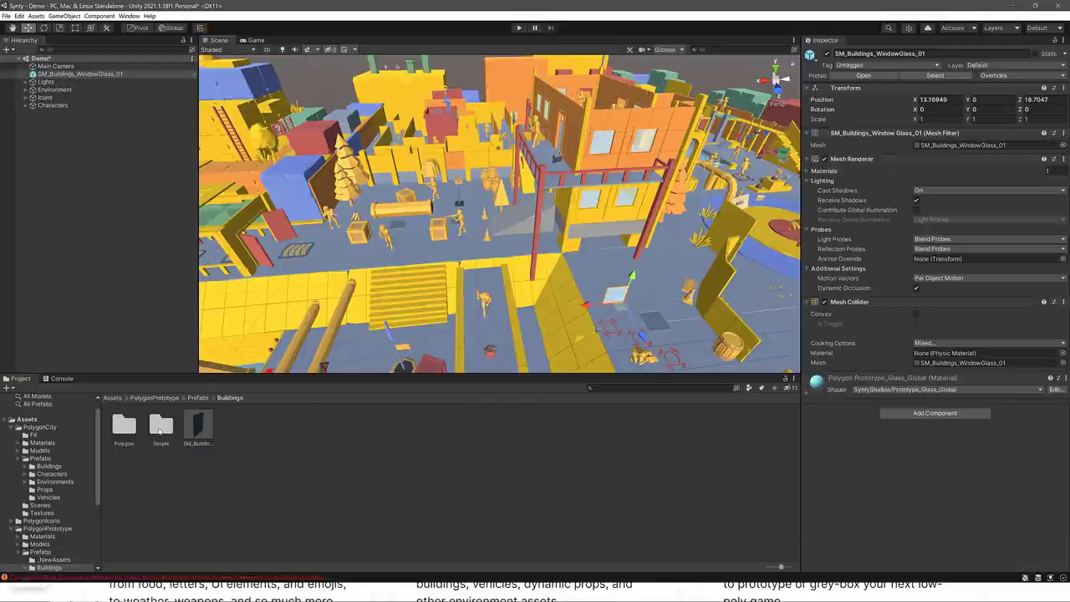
double_click(124, 425)
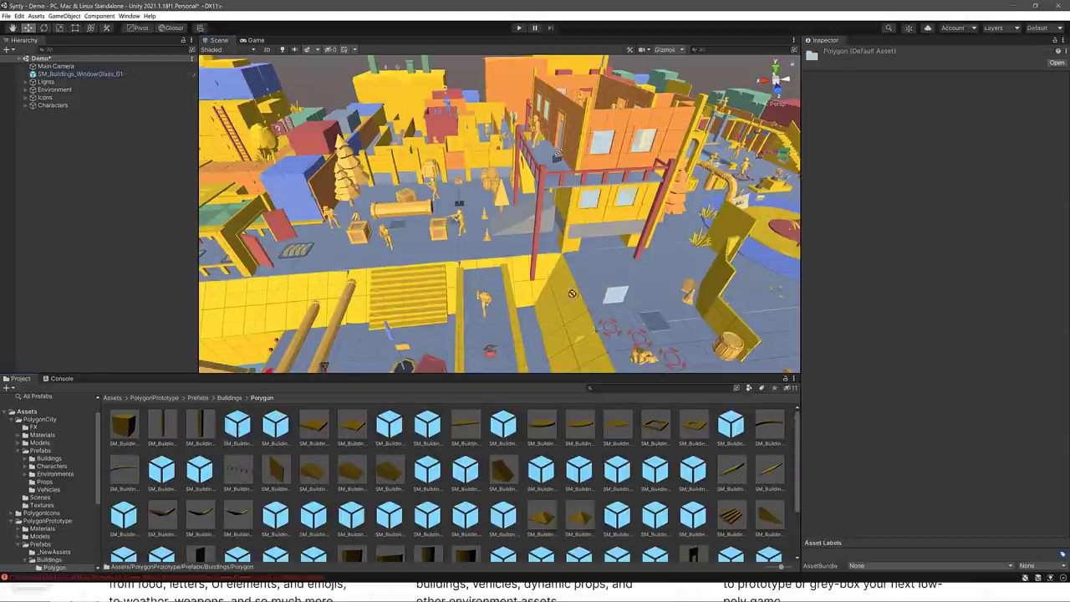
drag(572, 292, 643, 289)
drag(693, 474, 681, 288)
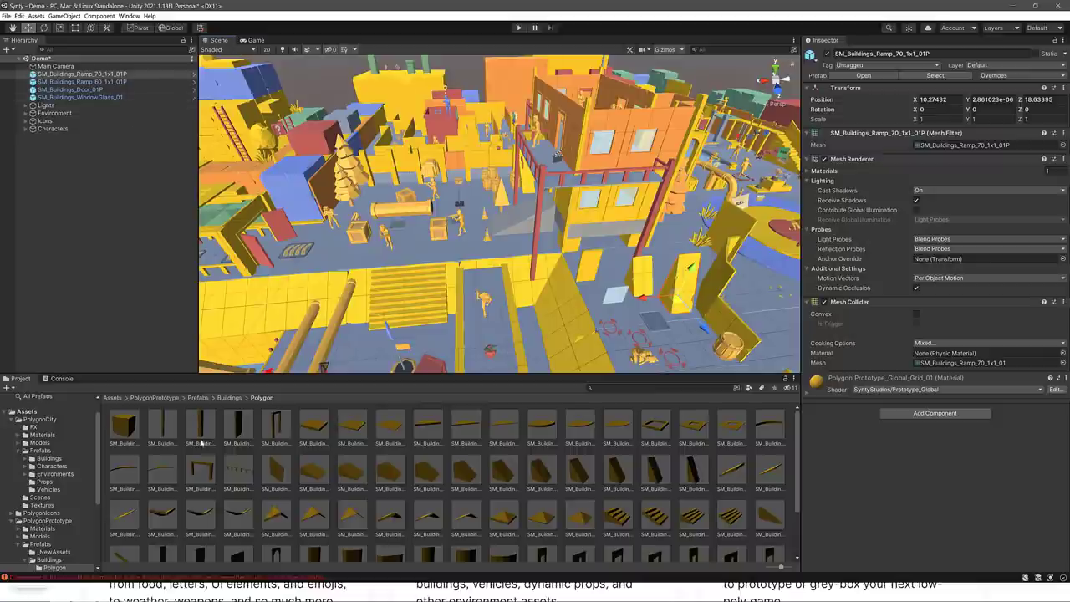
Open the PolygonIcons > Scenes > Demo_01 scene from Assets, discarding the unsaved prototype scene changes
click(158, 397)
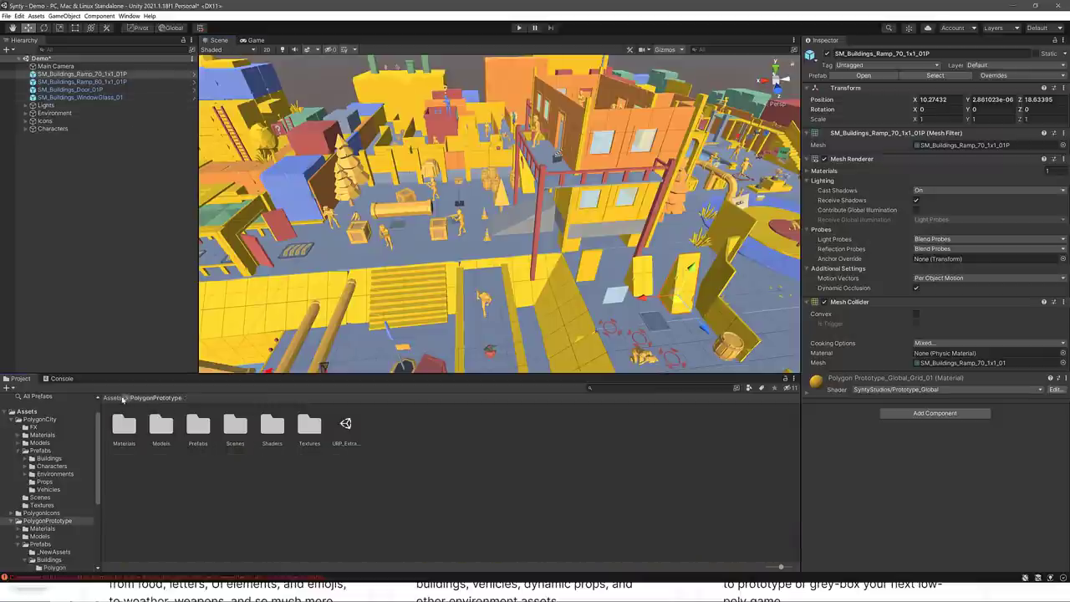
click(114, 398)
double_click(163, 426)
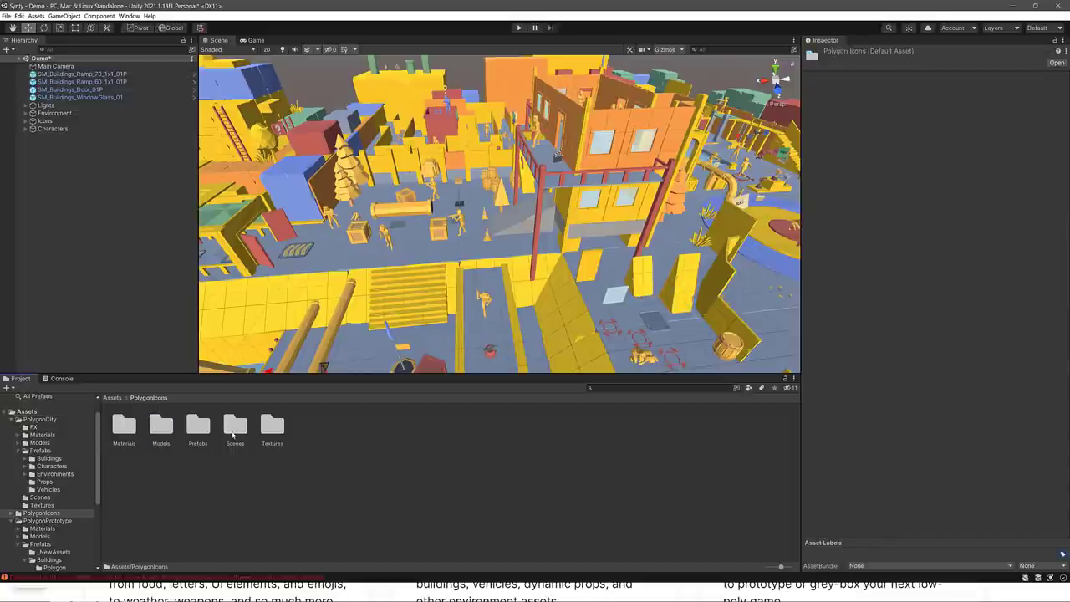
double_click(235, 427)
double_click(122, 426)
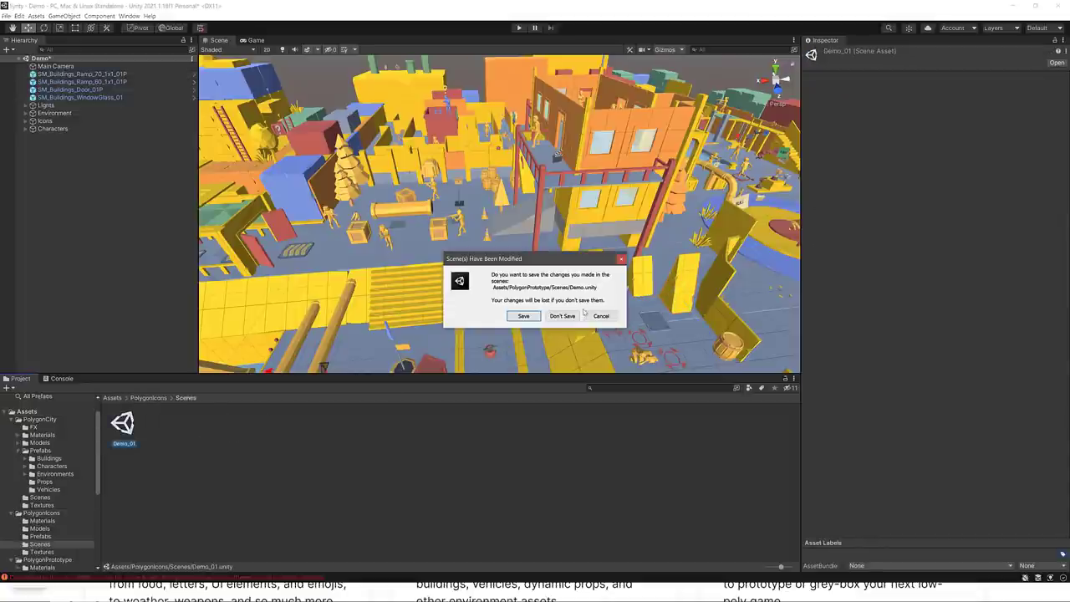
click(563, 315)
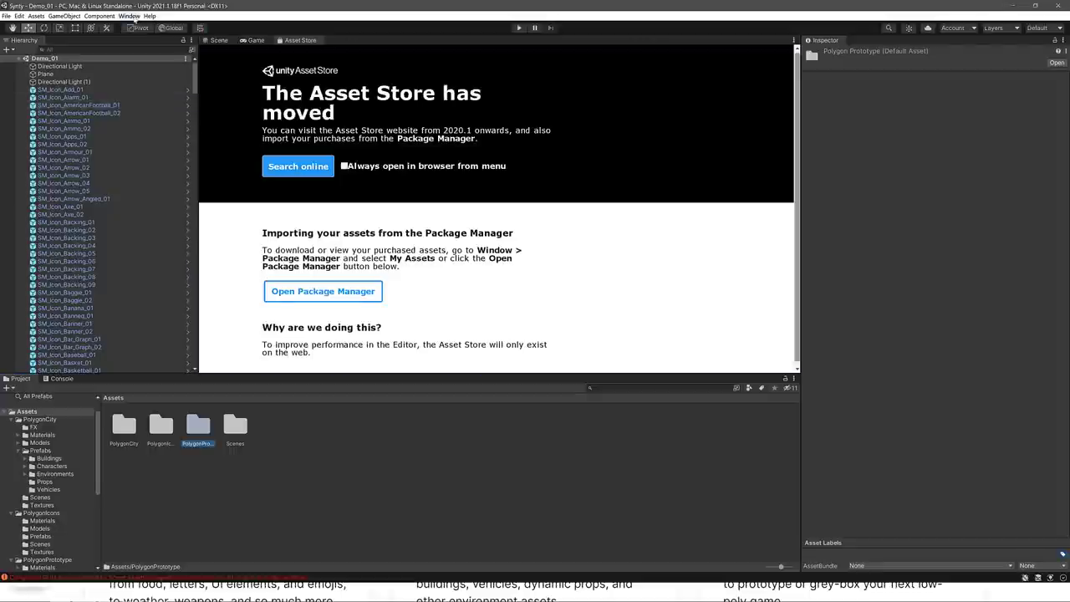
In My Assets filtered by 'polygon', view POLYGON Knights, then POLYGON Western, then close the package list
click(129, 16)
click(150, 114)
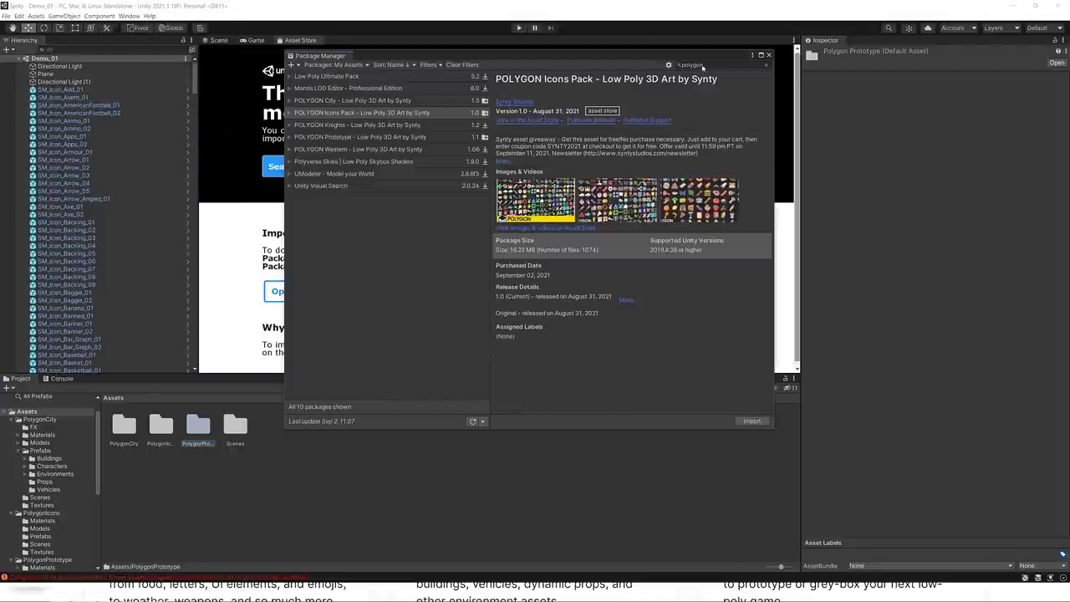
drag(704, 67, 678, 67)
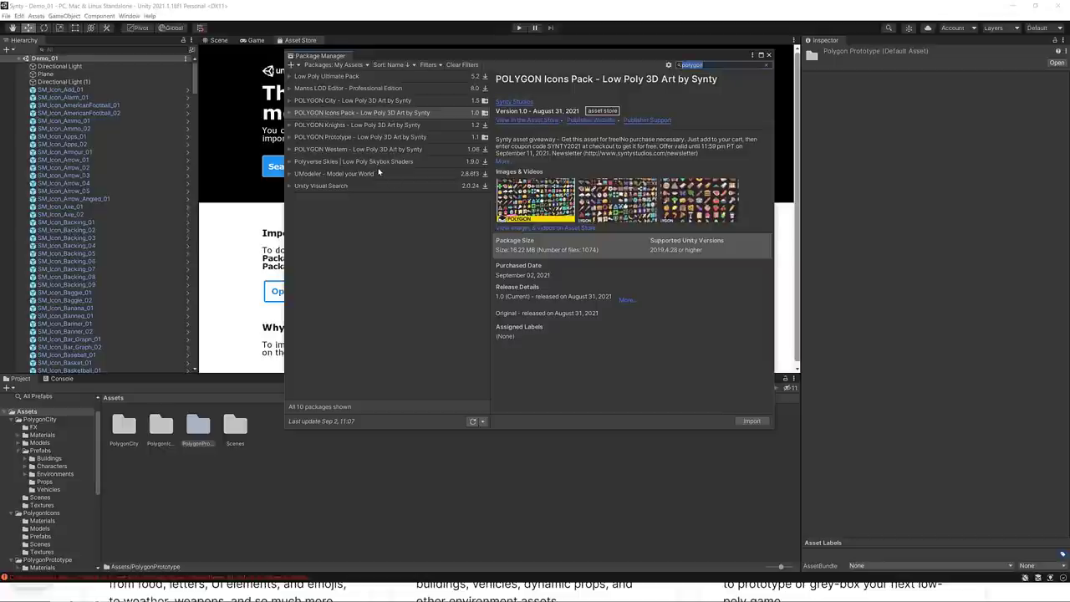
click(363, 125)
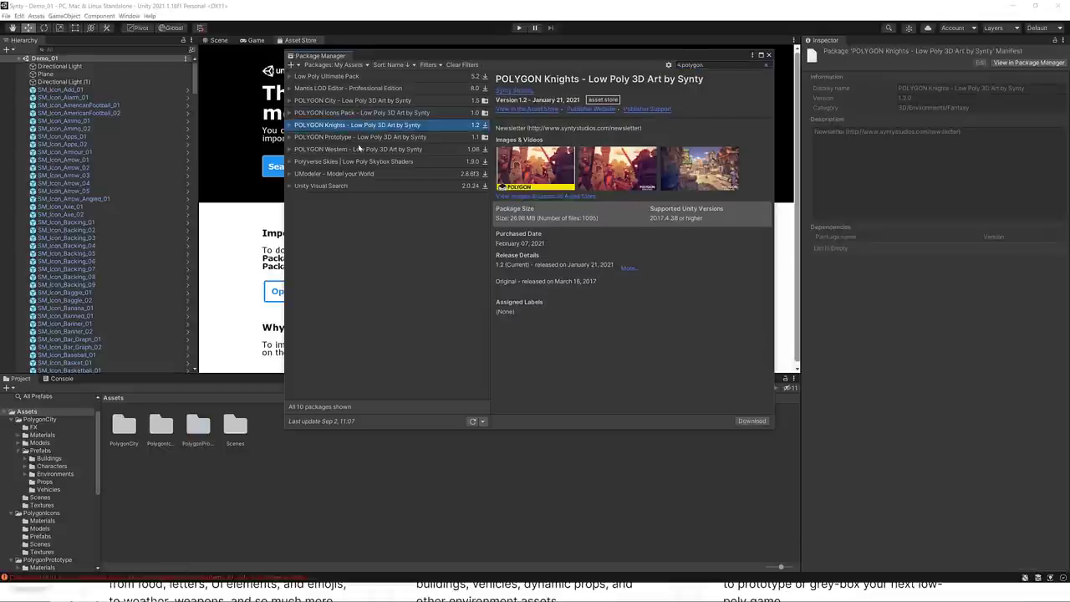
click(358, 148)
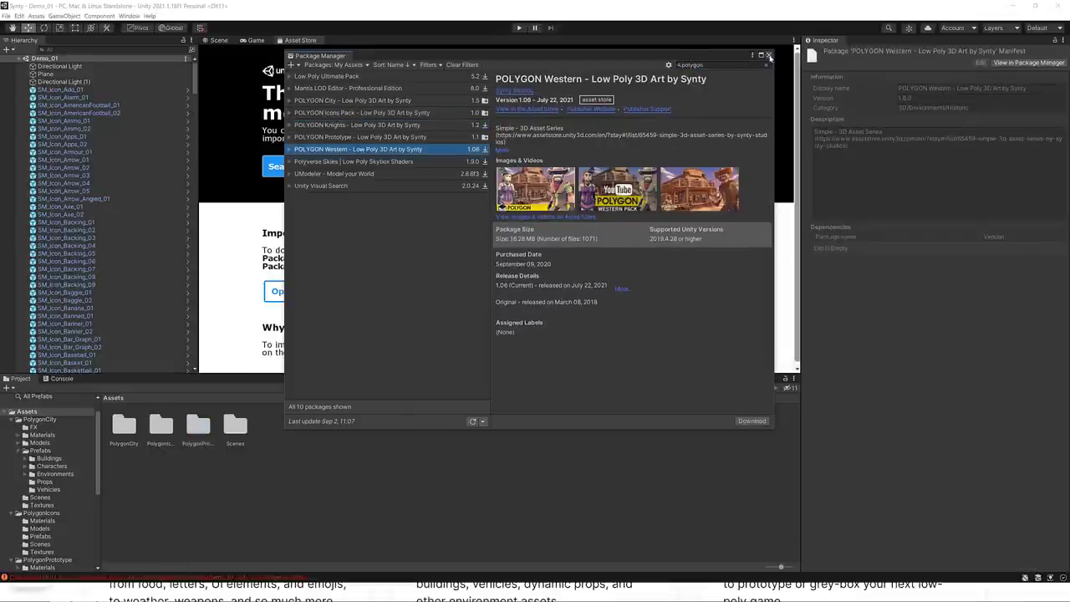
click(769, 55)
In the browser, look over the three free POLYGON gift packs on the Synty sale page
key(alt+Tab)
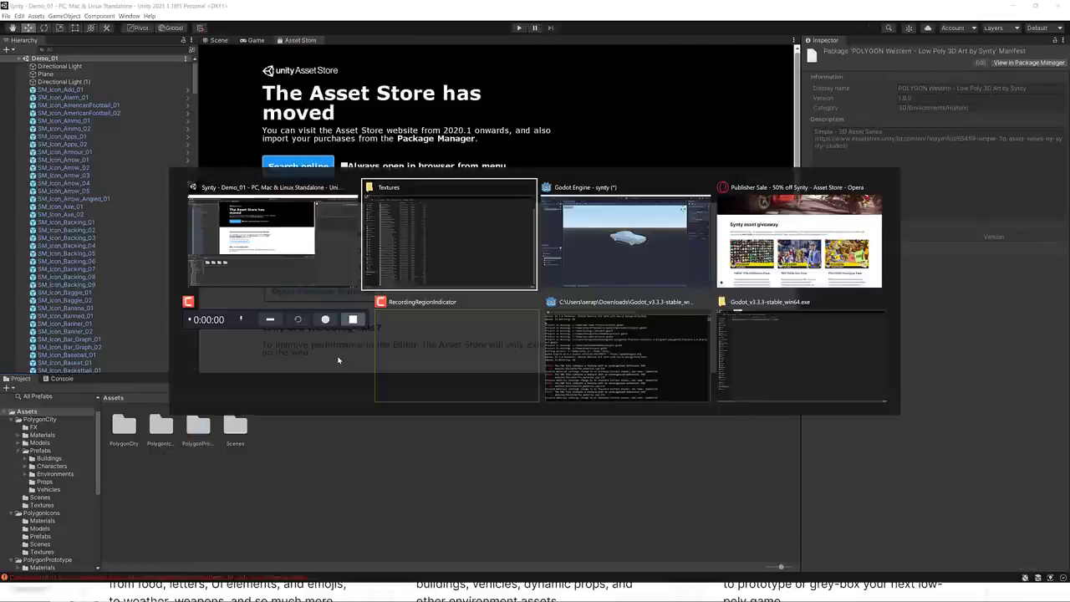
key(alt+Tab)
key(alt+Tab)
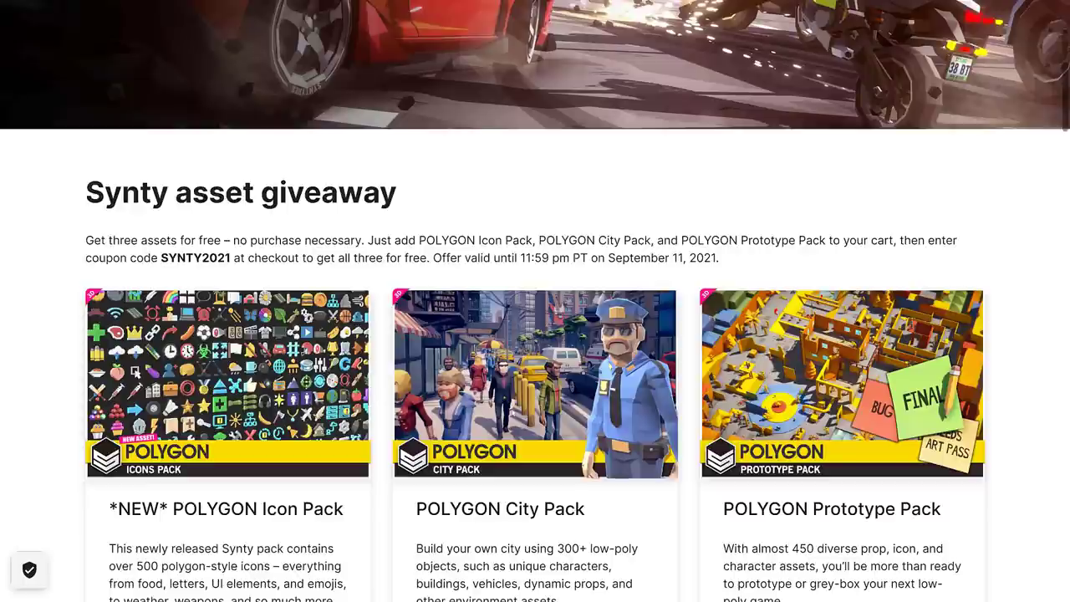
scroll(672, 280, down, 6)
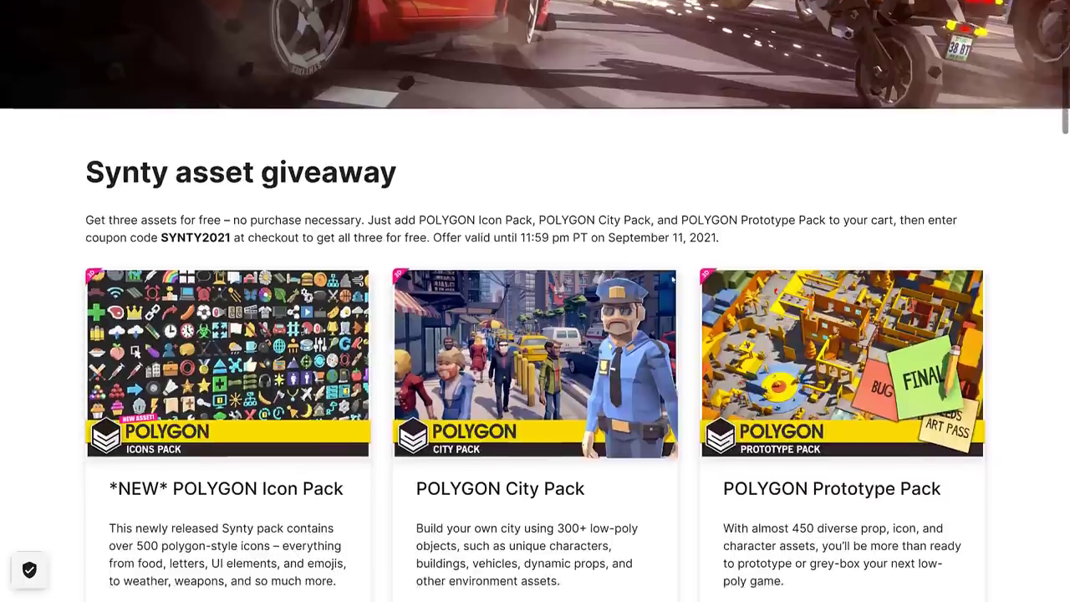
scroll(391, 225, up, 5)
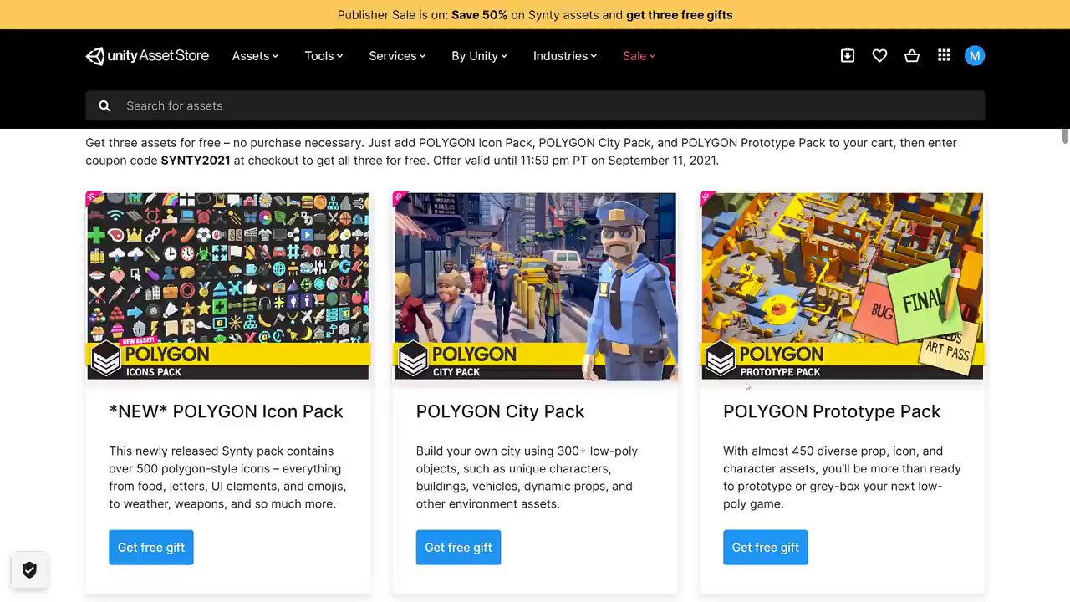
scroll(692, 380, up, 5)
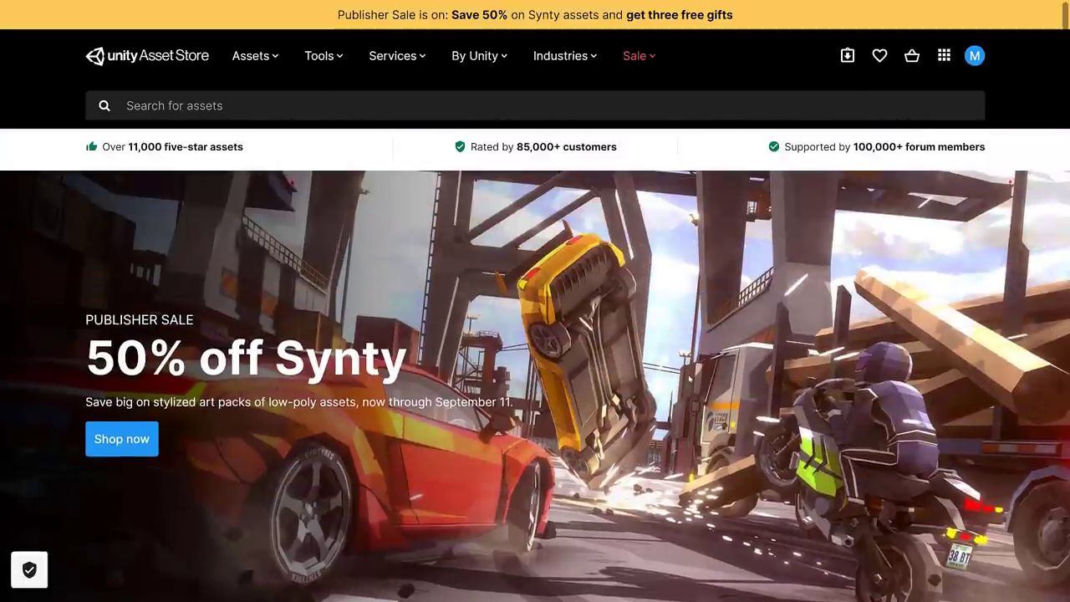
scroll(691, 375, down, 5)
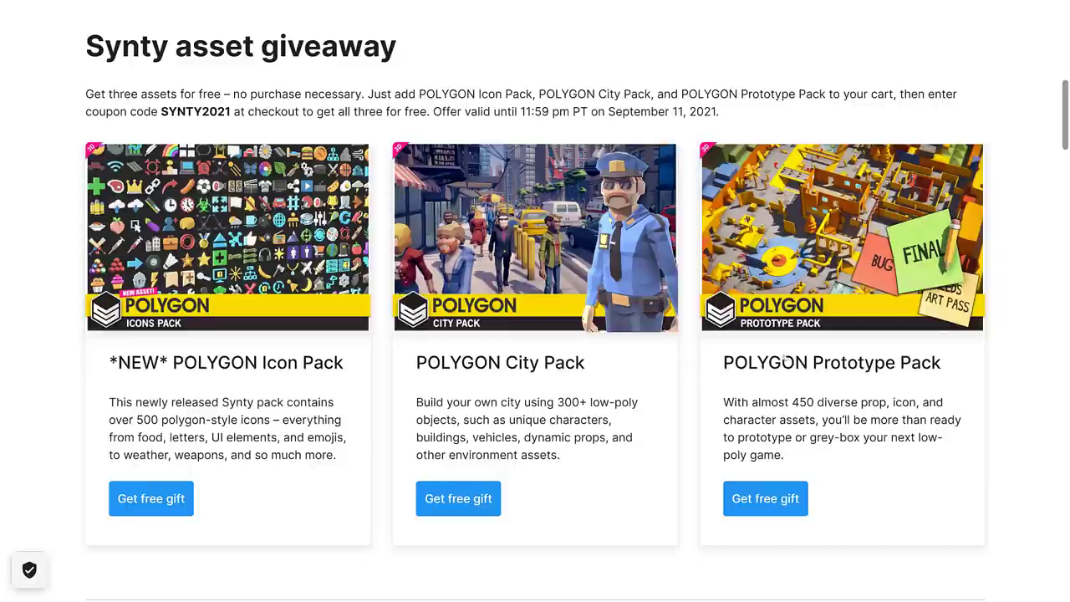
scroll(686, 231, up, 3)
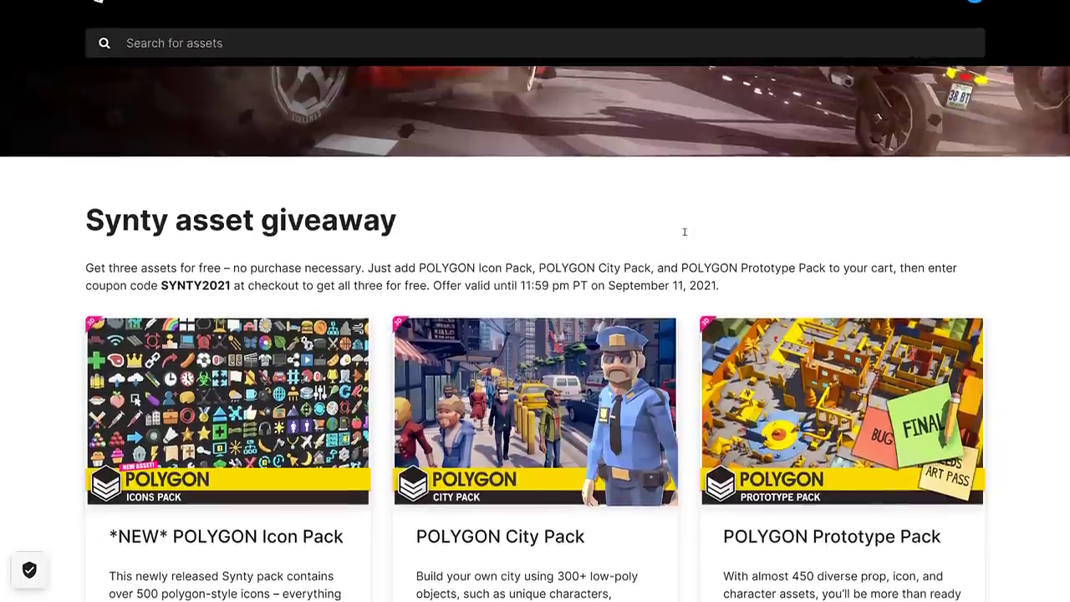
scroll(693, 239, down, 2)
scroll(693, 240, up, 5)
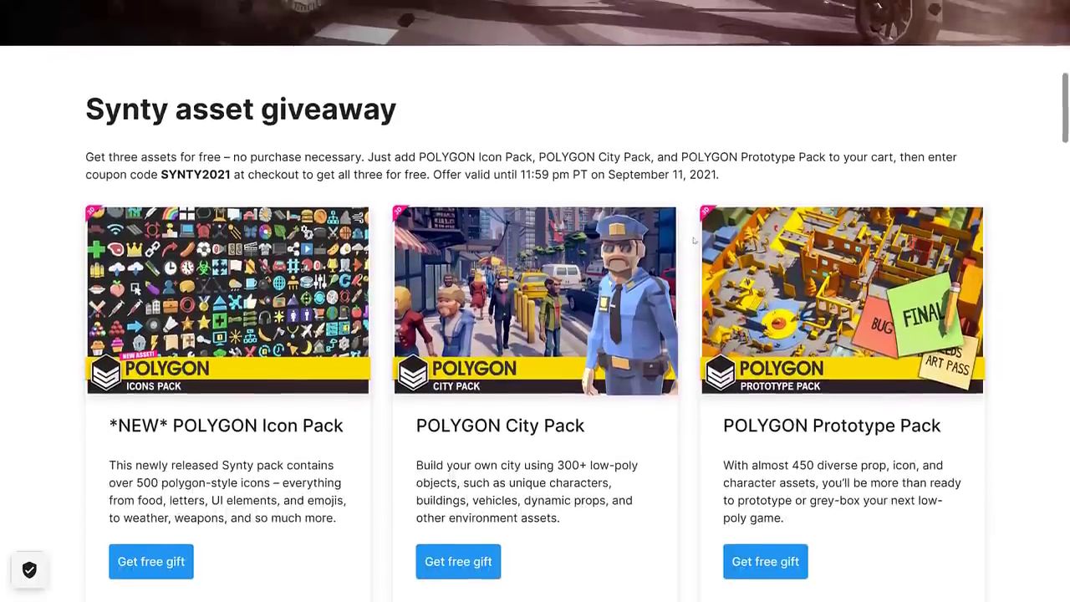
scroll(125, 292, down, 10)
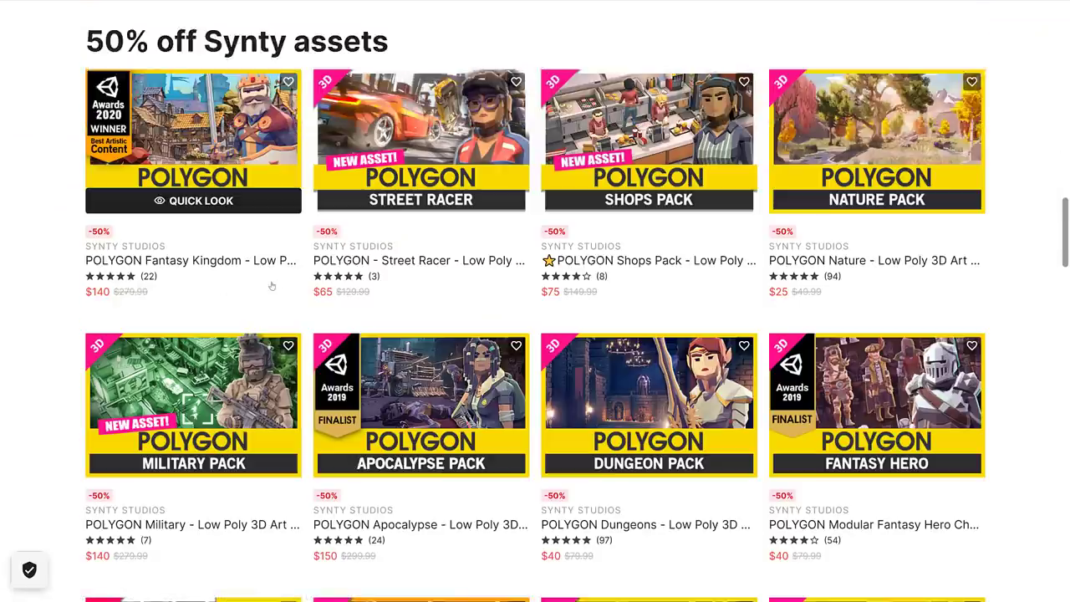
scroll(192, 167, up, 10)
scroll(193, 167, down, 5)
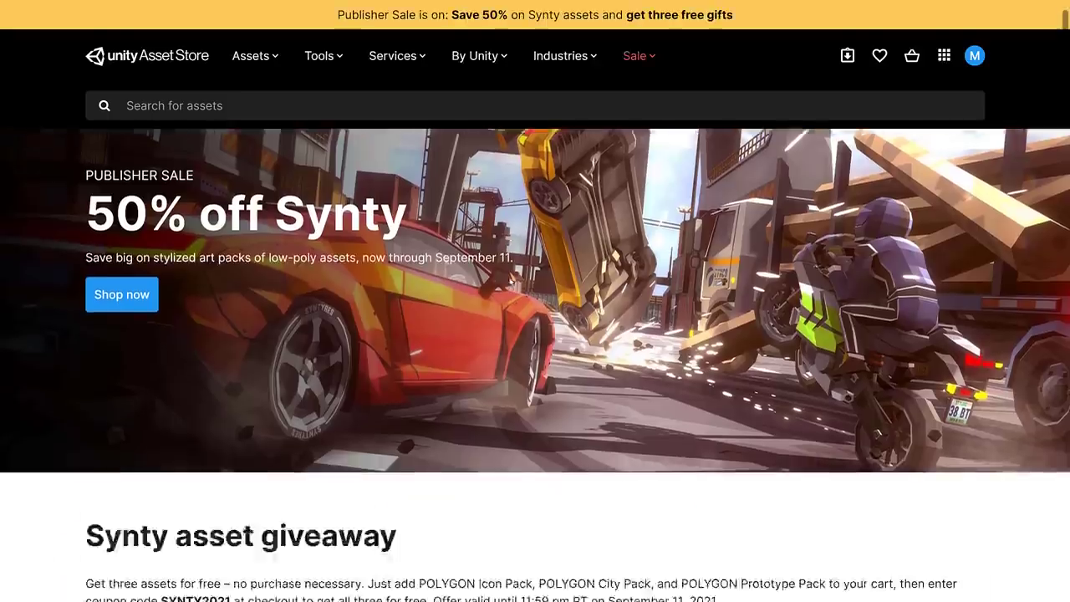
Scroll down through the '50% off Synty assets' grid to Shop all Synty
scroll(510, 282, down, 8)
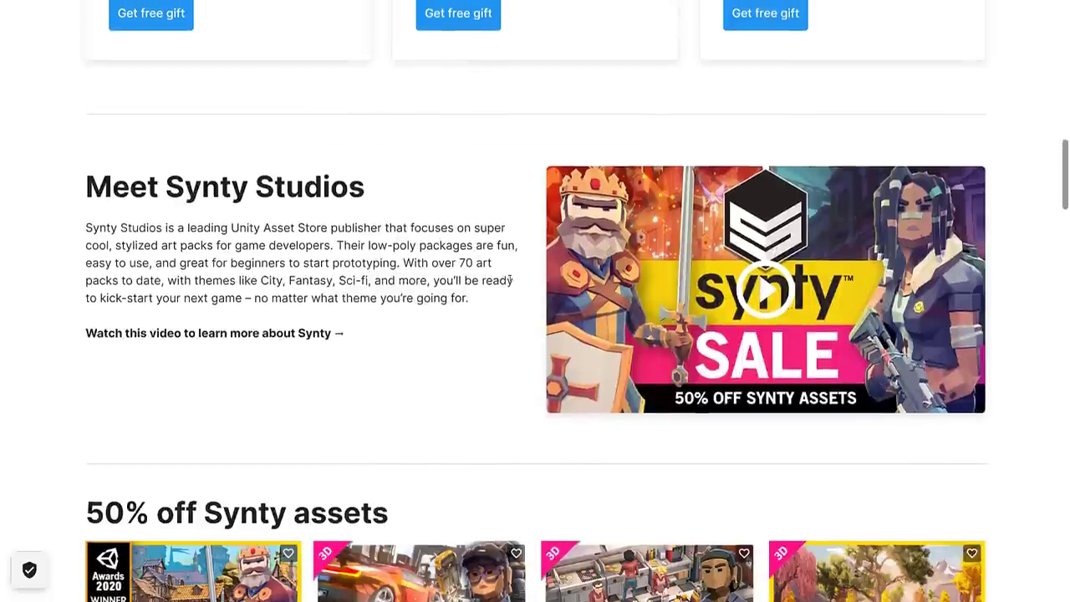
scroll(510, 281, down, 4)
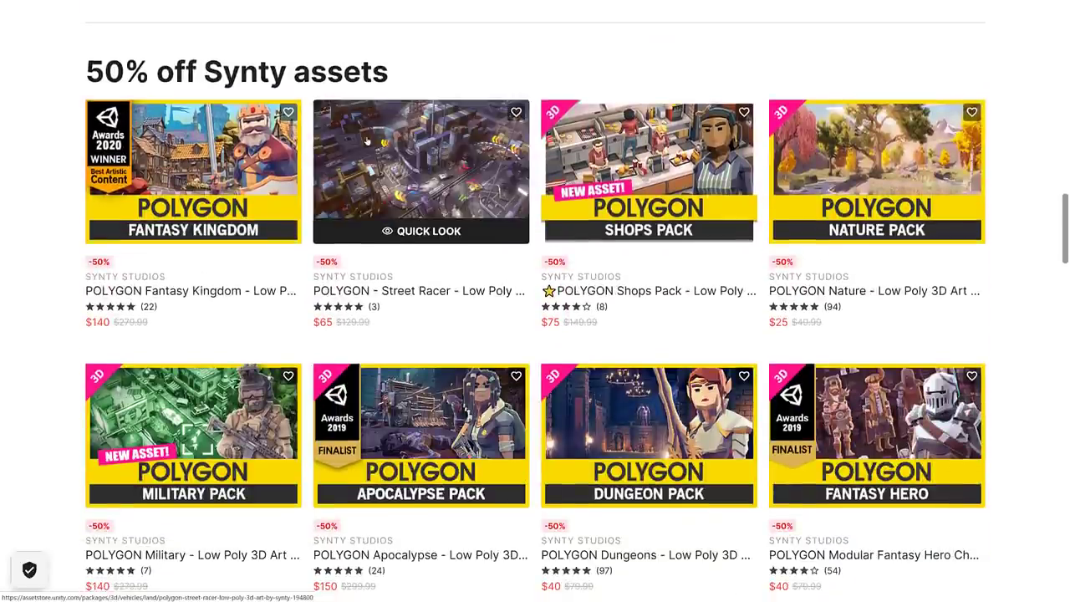
scroll(677, 170, down, 2)
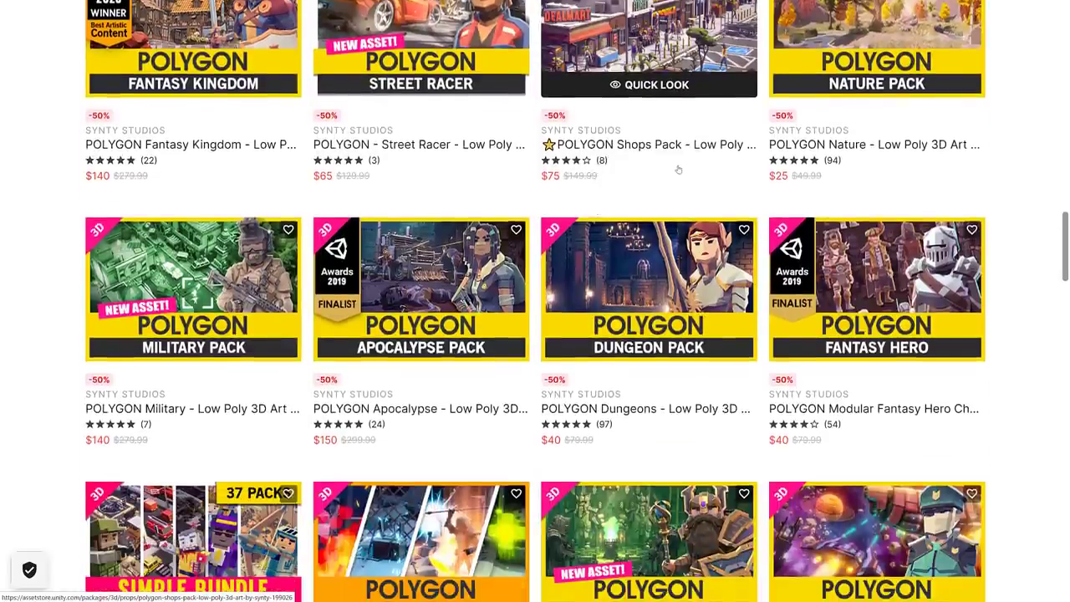
scroll(678, 170, down, 5)
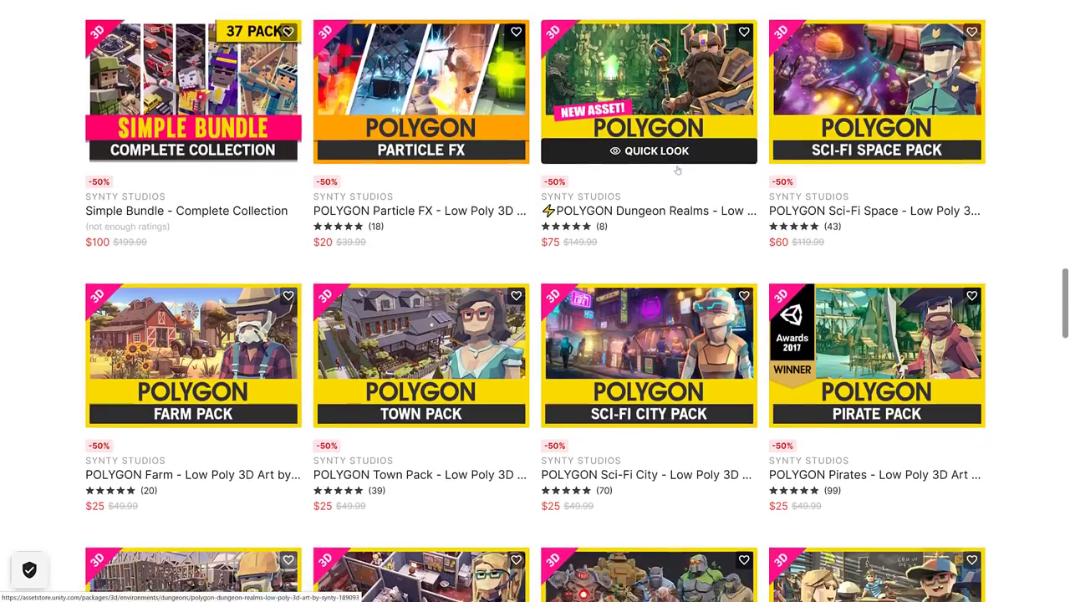
scroll(677, 171, down, 4)
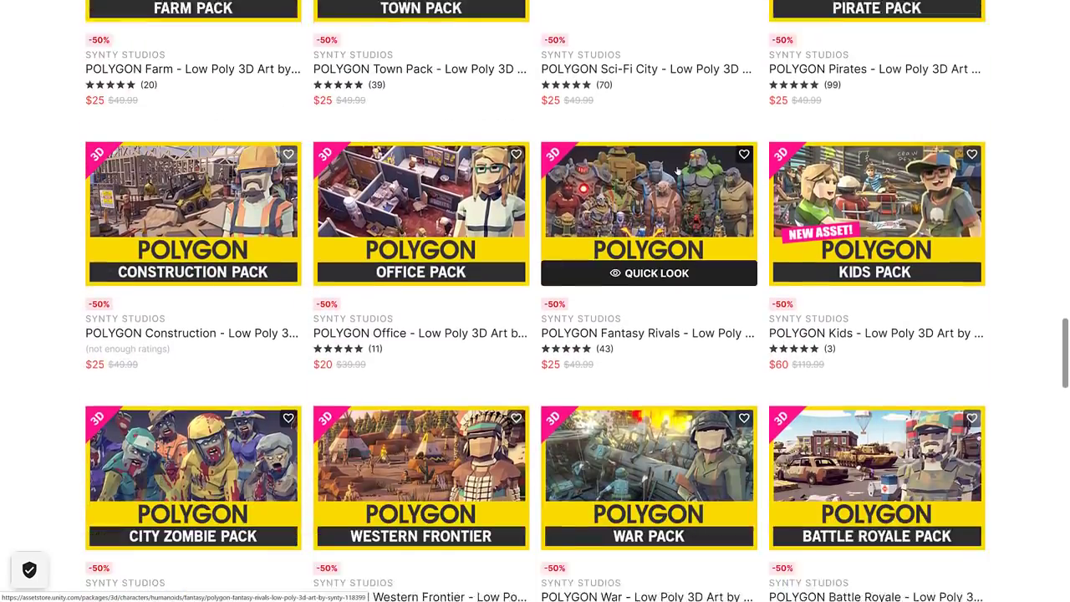
scroll(677, 170, down, 5)
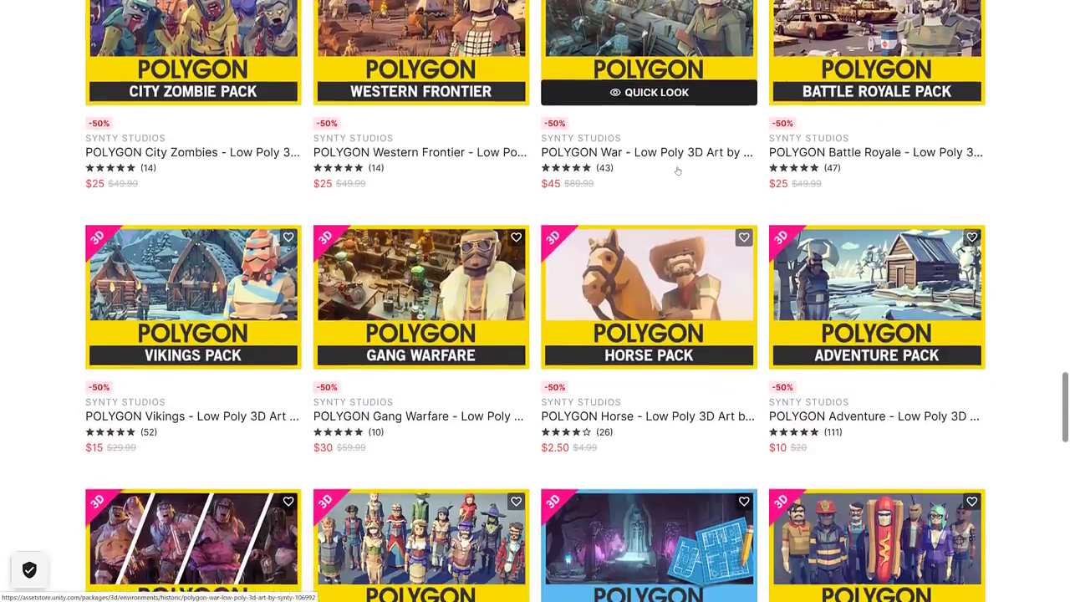
scroll(678, 171, down, 3)
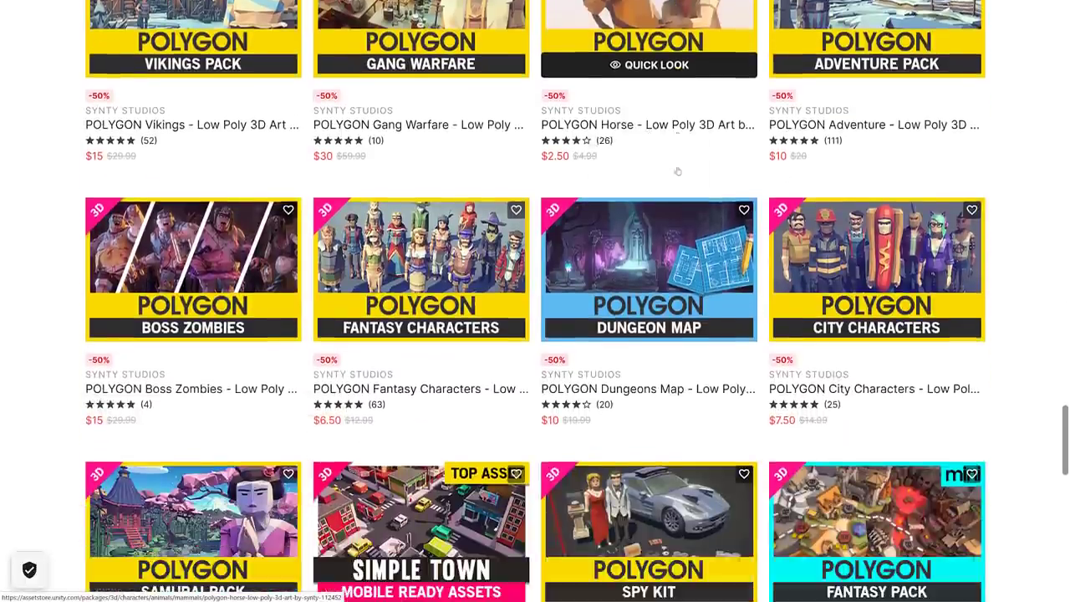
scroll(678, 170, down, 5)
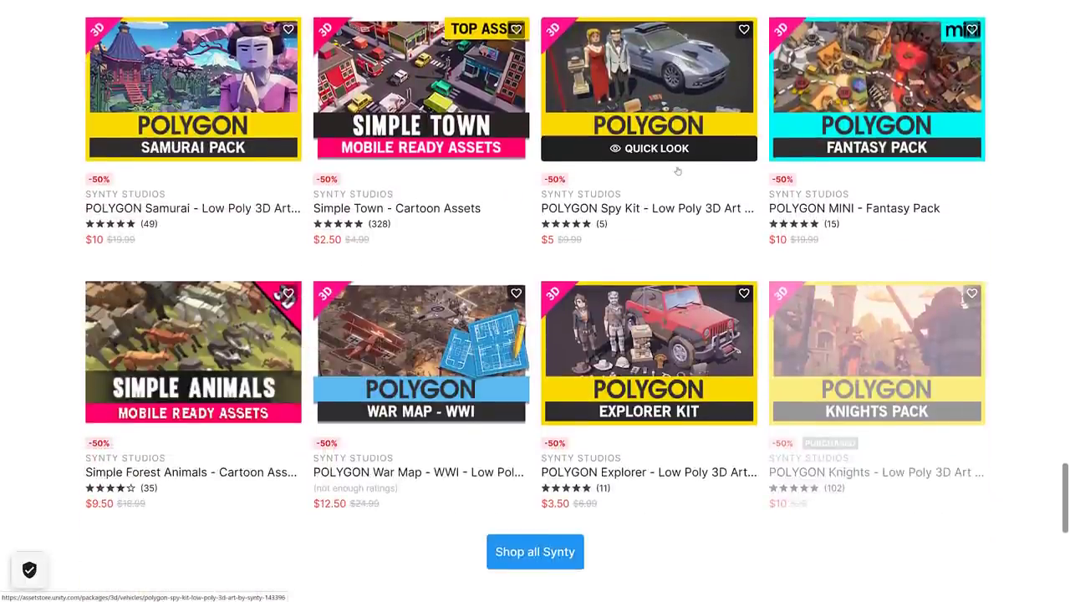
scroll(678, 171, down, 1)
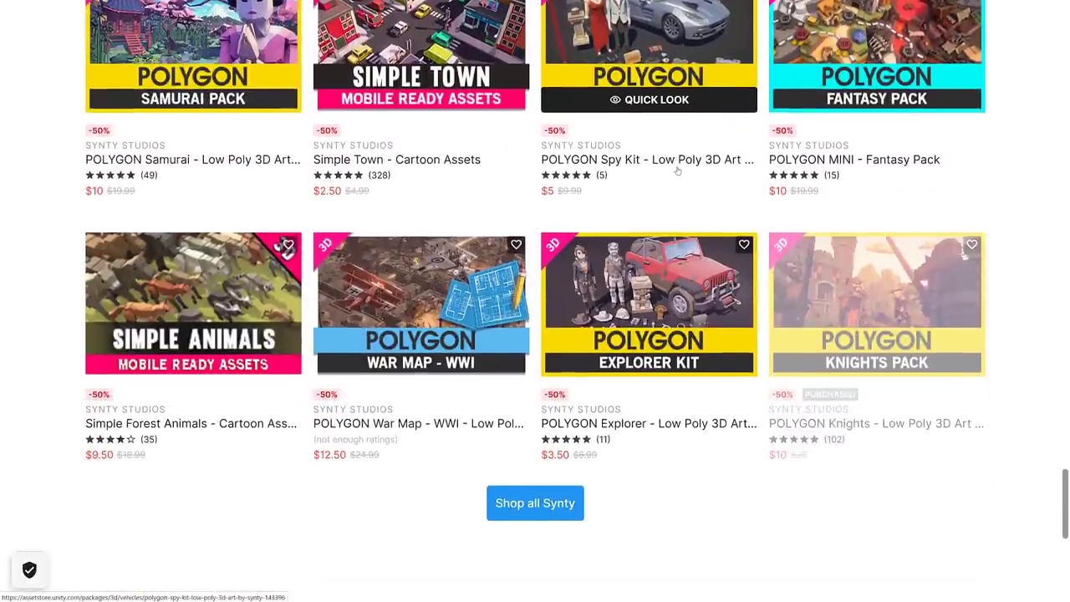
List every Synty asset on sale and dismiss the asset comparison panel
click(519, 502)
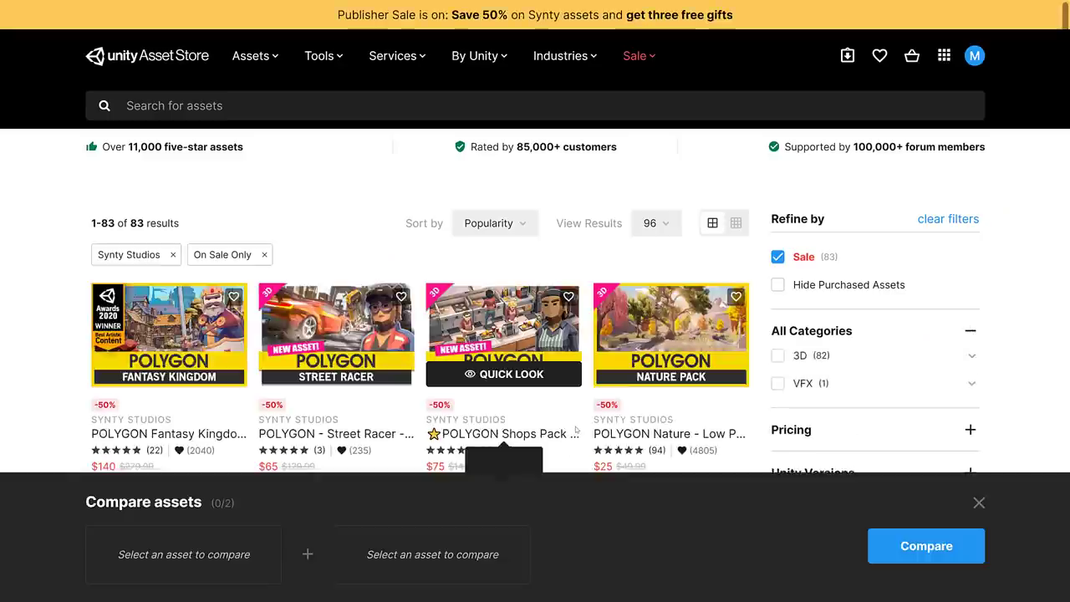
scroll(576, 428, down, 1)
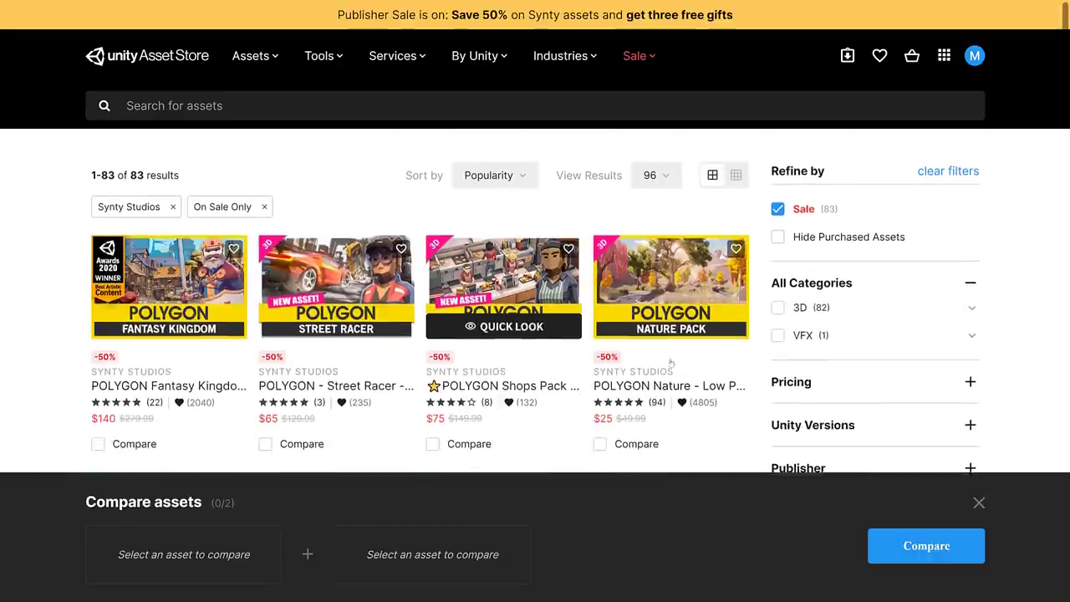
click(979, 502)
scroll(635, 402, down, 10)
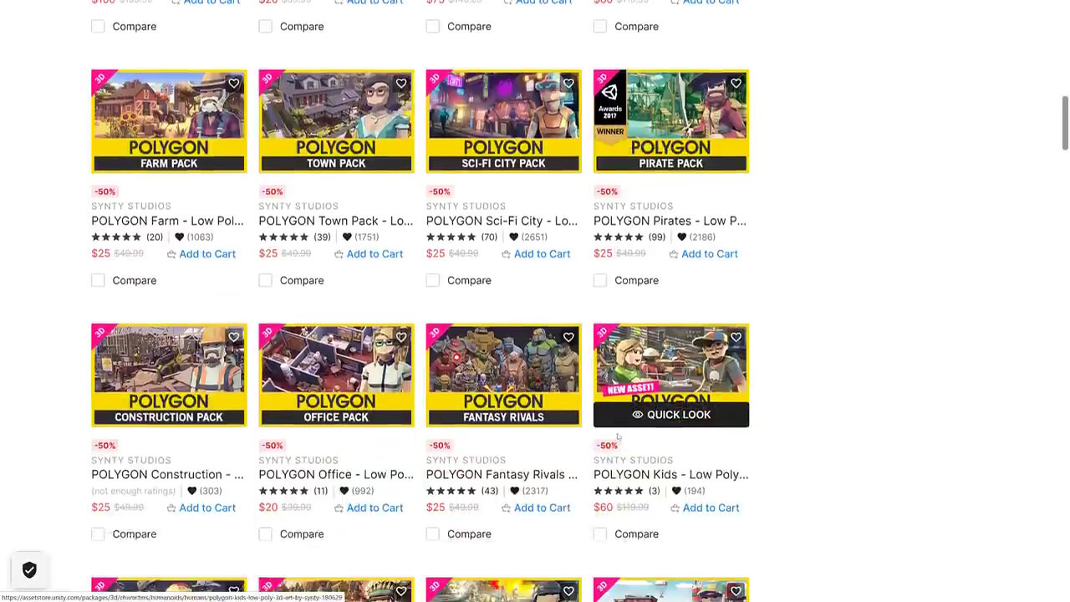
scroll(618, 436, down, 7)
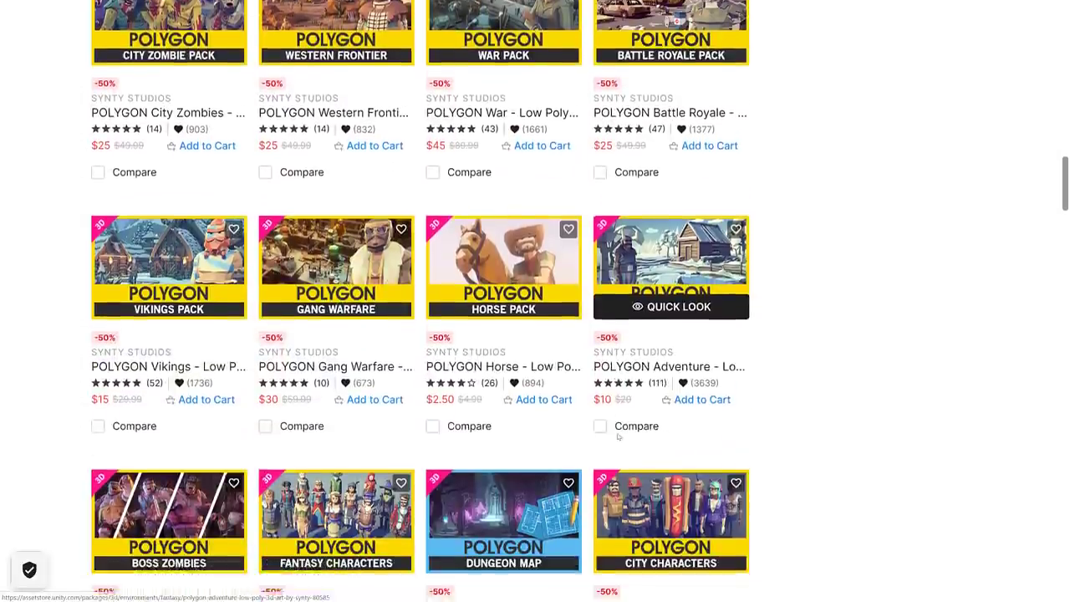
scroll(618, 436, down, 2)
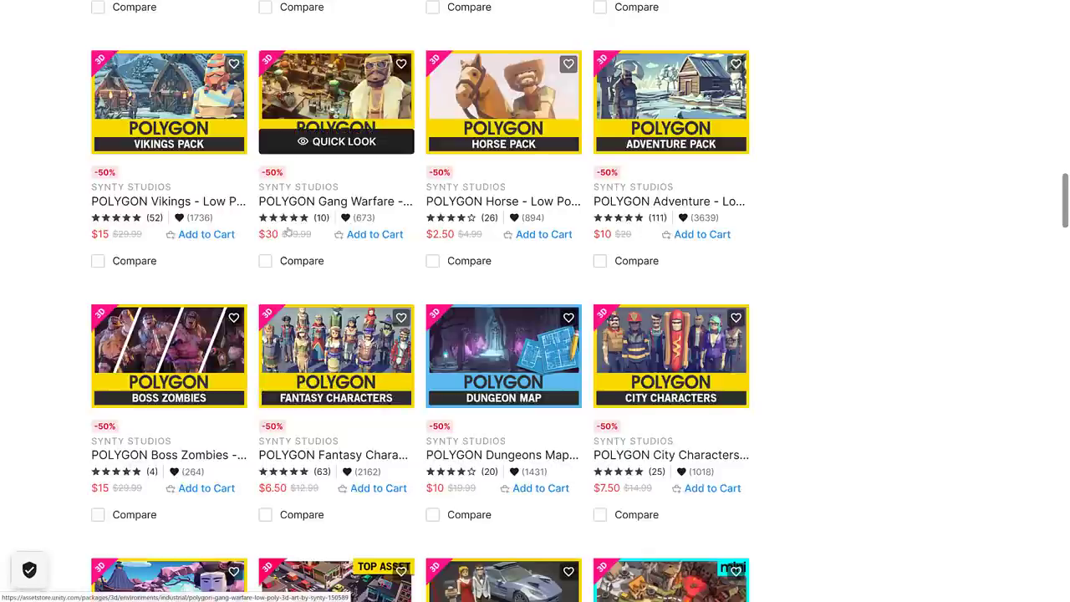
Browse the half-price Simple packs, ending on the Simple Apocalypse, Buildings, Props and World row
scroll(293, 466, down, 3)
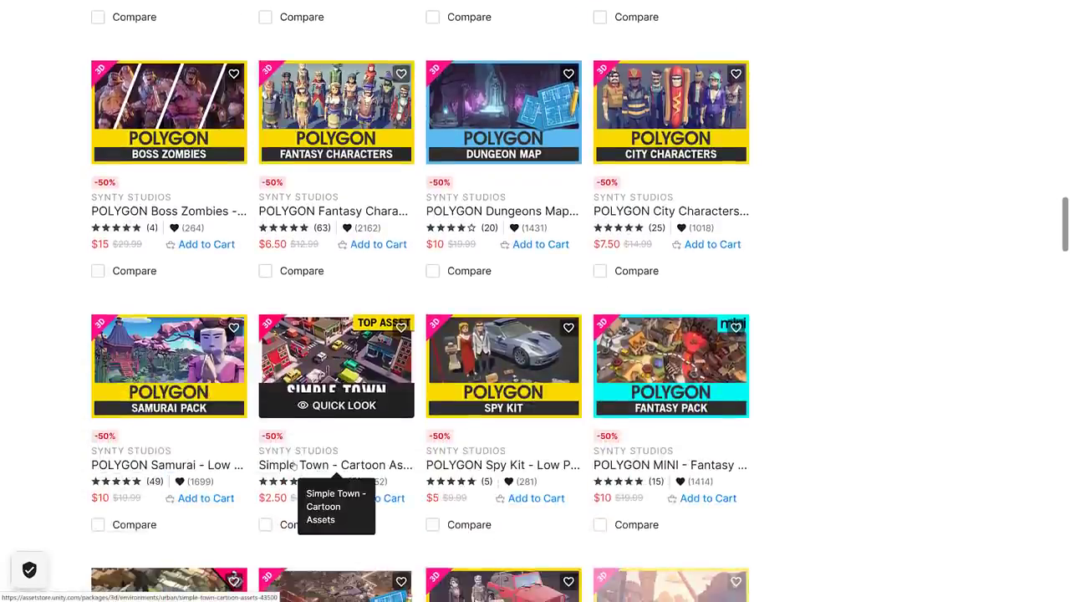
scroll(293, 466, down, 5)
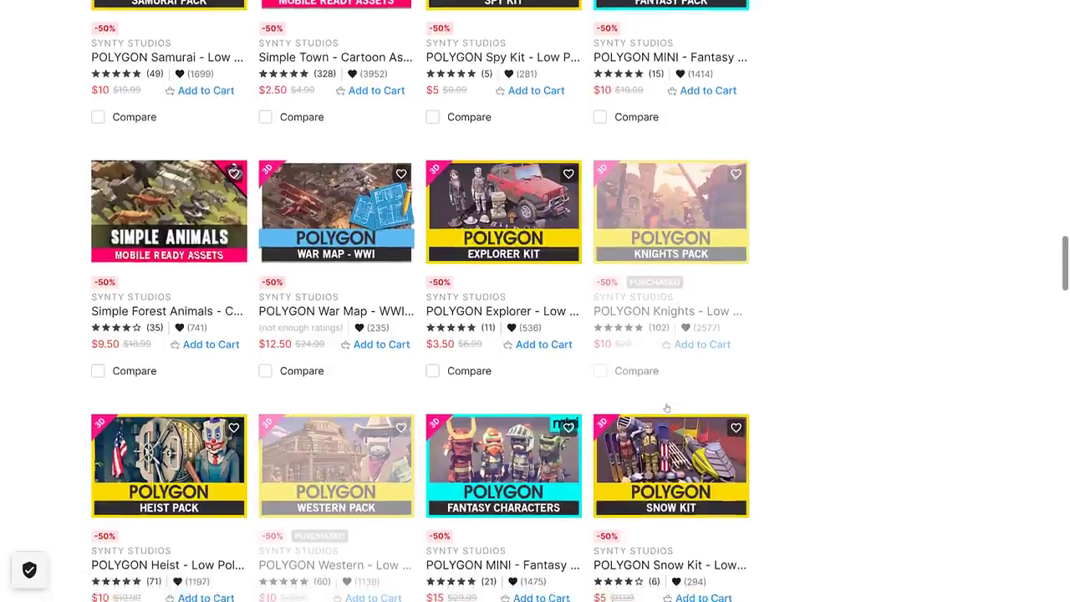
scroll(666, 408, down, 9)
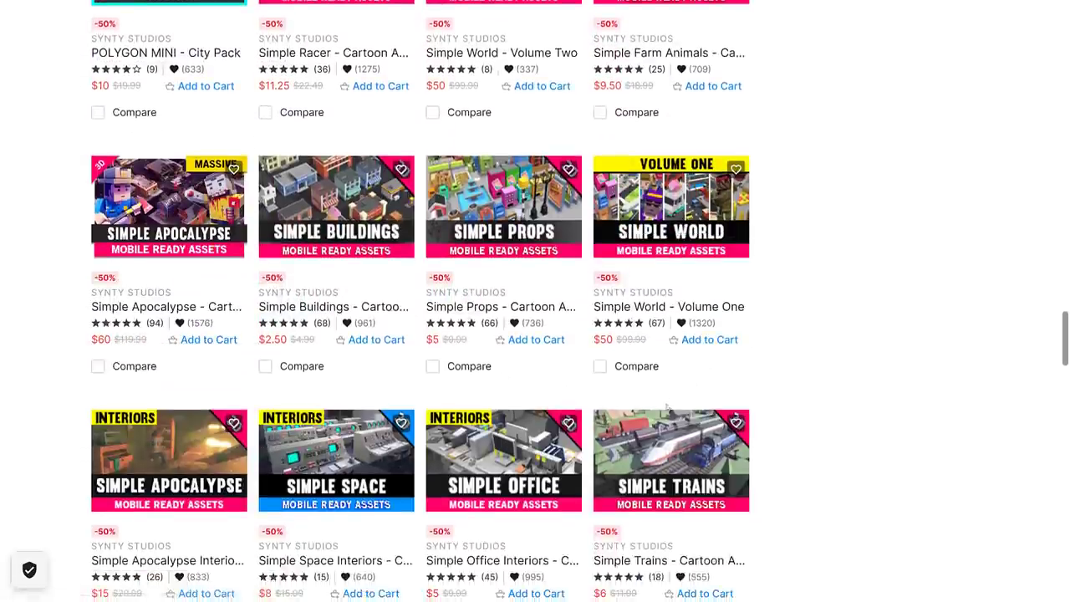
scroll(667, 408, down, 9)
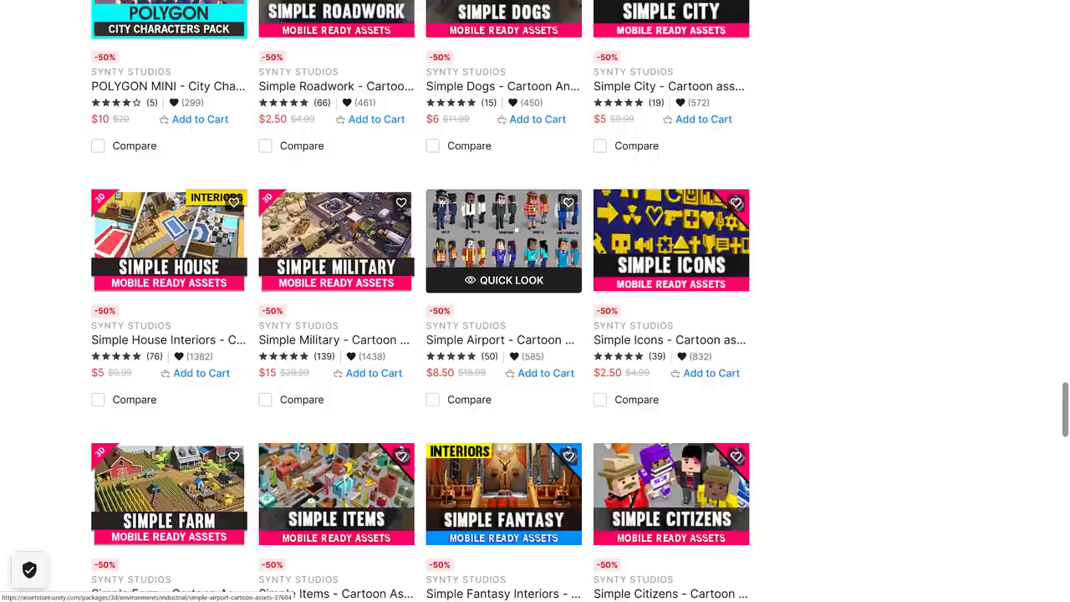
scroll(580, 300, down, 1)
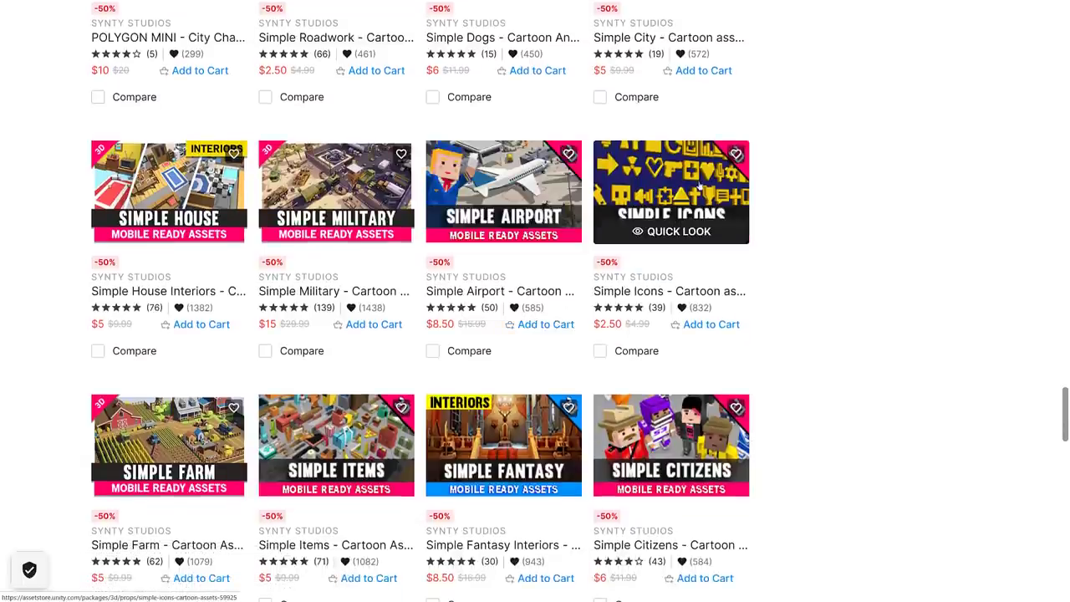
scroll(702, 188, down, 3)
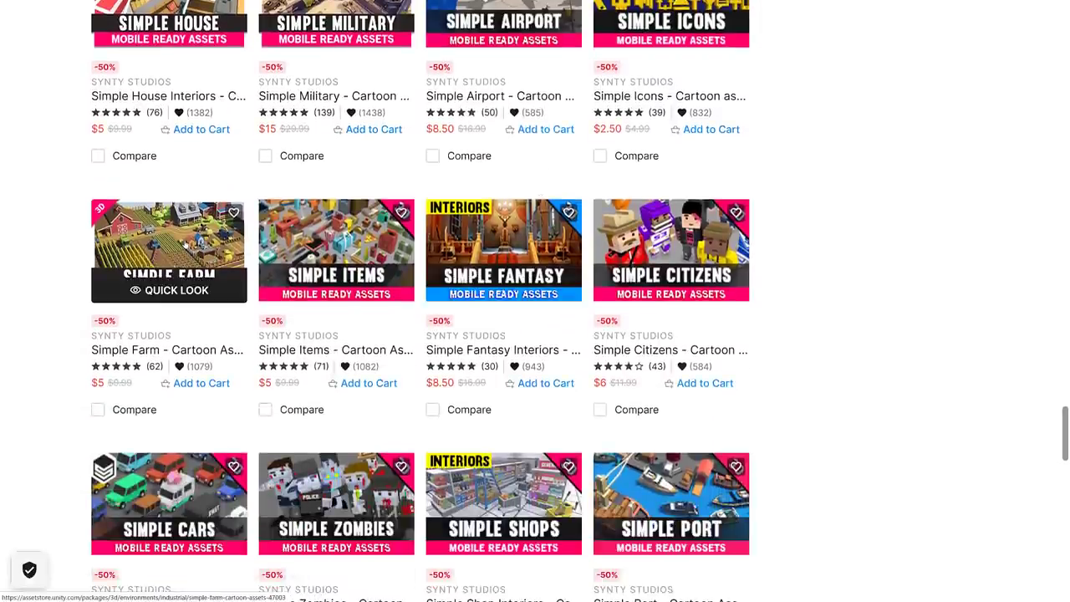
scroll(186, 243, down, 5)
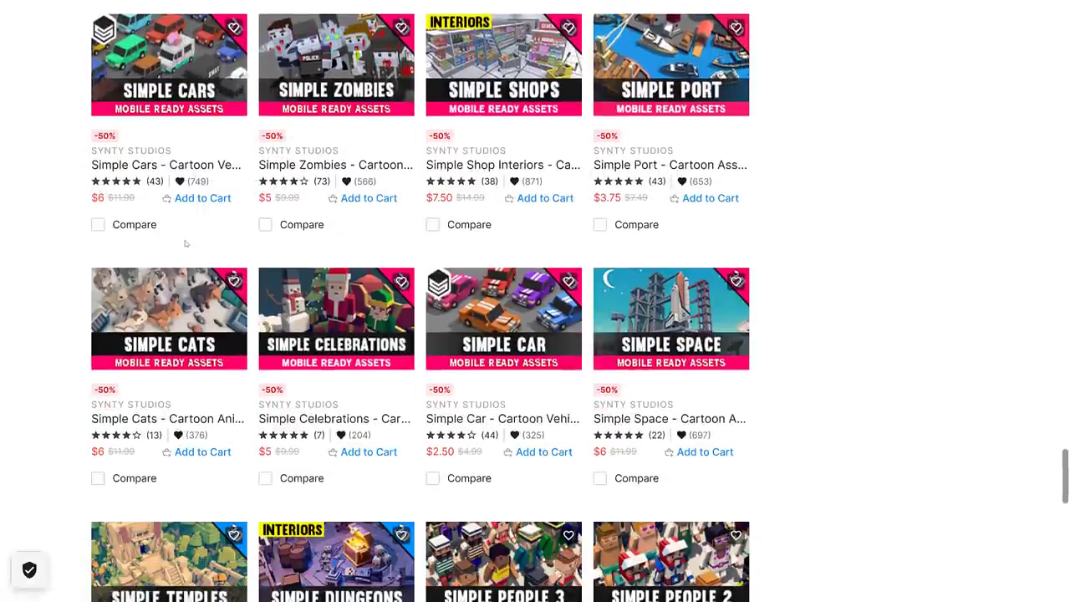
scroll(186, 244, down, 6)
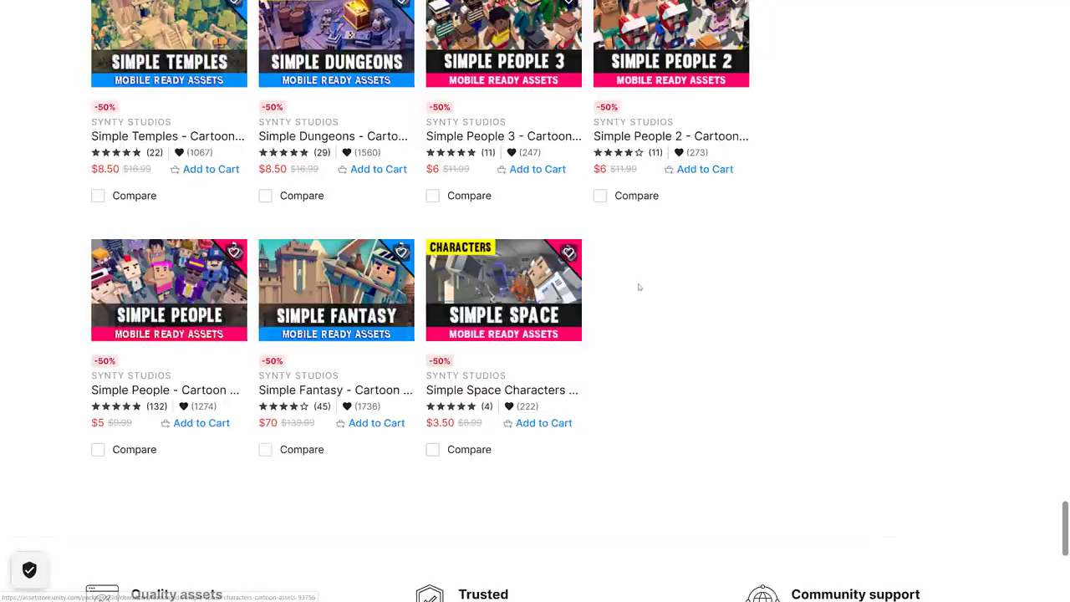
scroll(640, 284, up, 9)
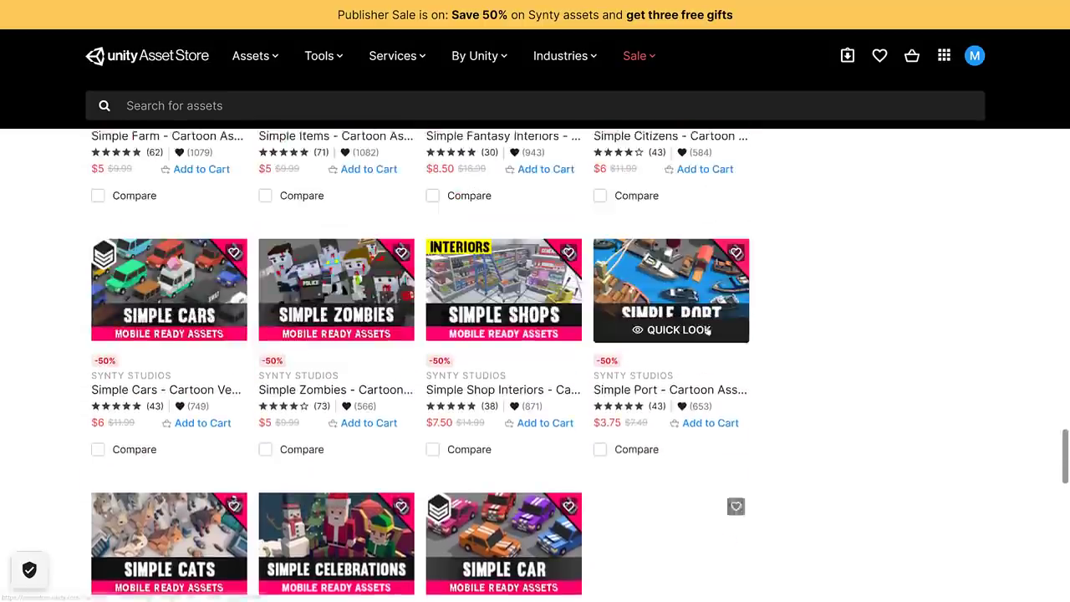
scroll(708, 331, up, 13)
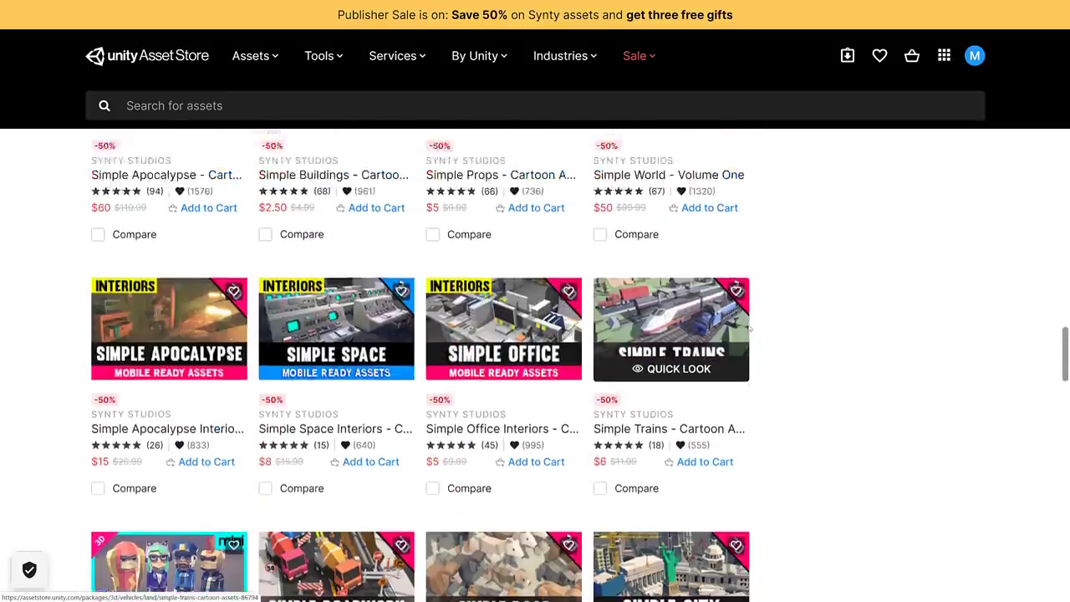
scroll(750, 329, up, 2)
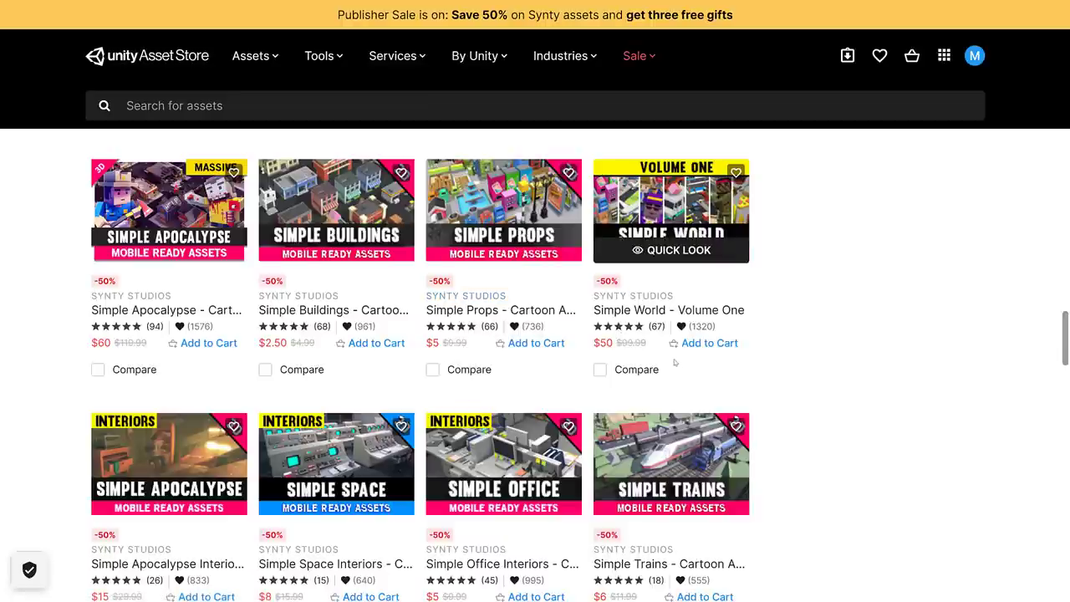
In Godot, zoom in on SM_Veh_Car_Muscle_01 and orbit to see the car's other side
key(alt+Tab)
key(alt+Tab)
key(alt+Tab)
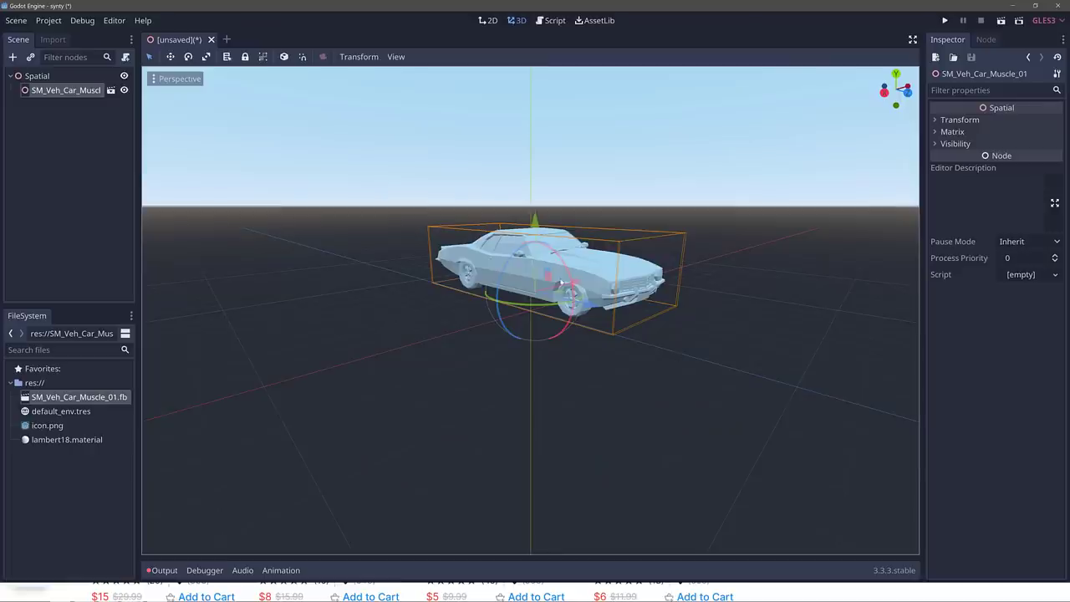
scroll(608, 288, up, 5)
middle_drag(609, 292, 577, 337)
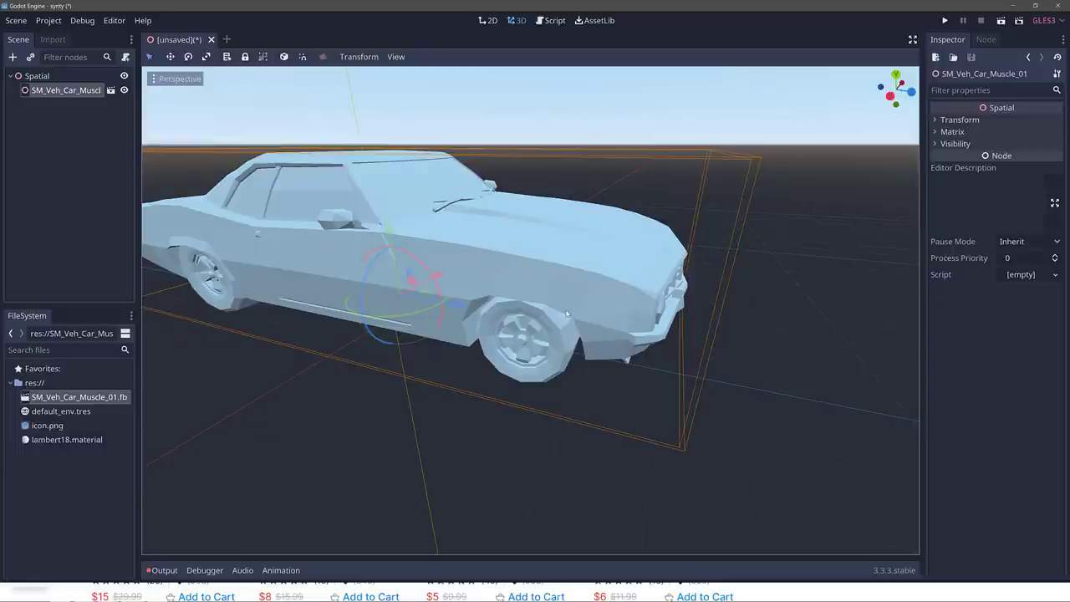
middle_drag(578, 338, 598, 307)
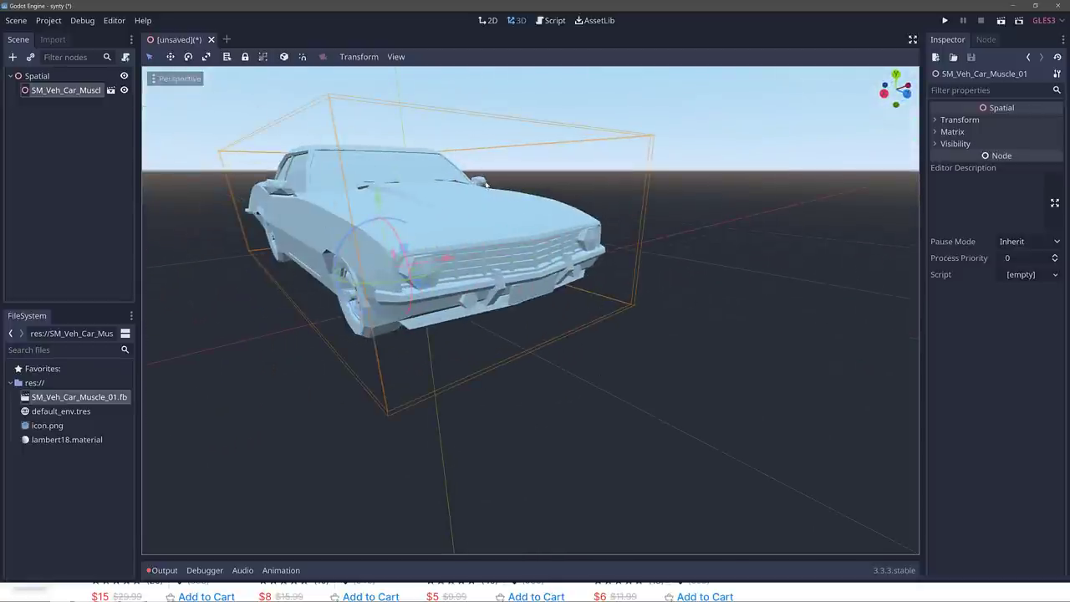
key(alt+Tab)
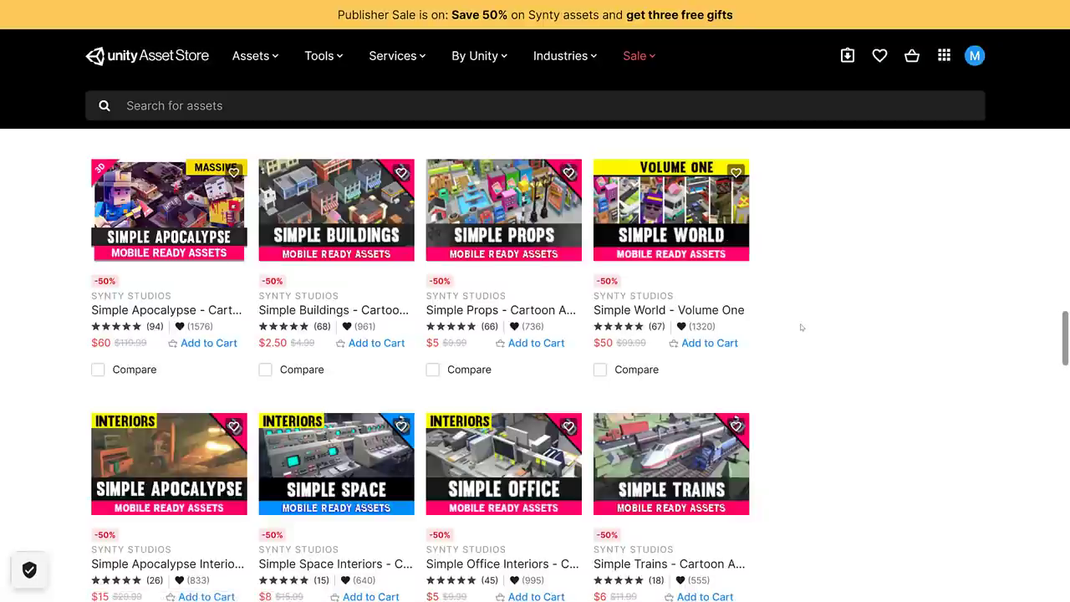
Scroll back up through the discounted POLYGON packs in the Synty sale grid
scroll(799, 285, up, 5)
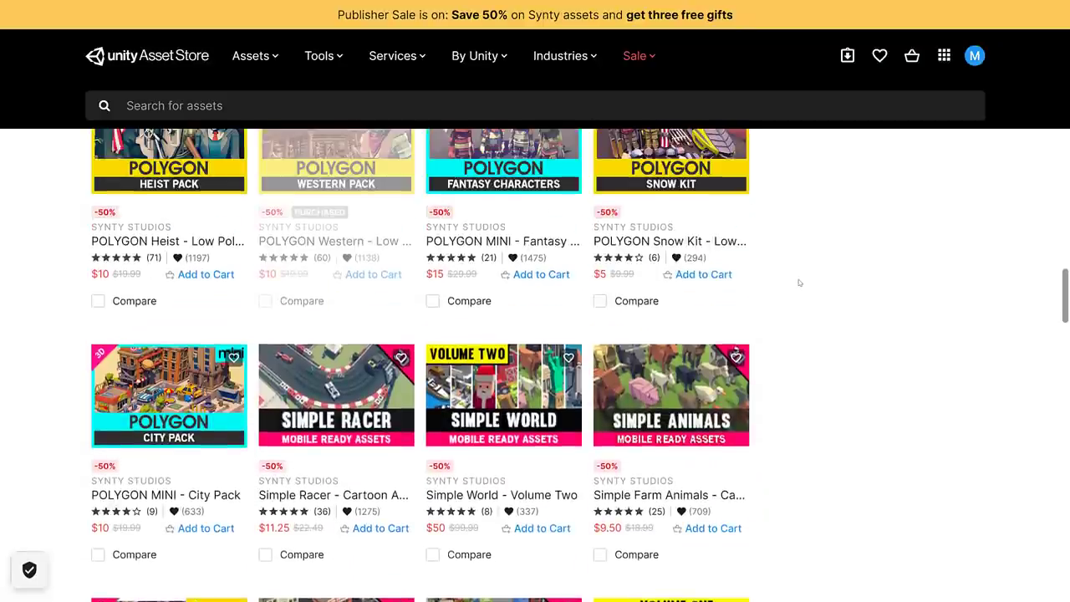
scroll(798, 283, up, 7)
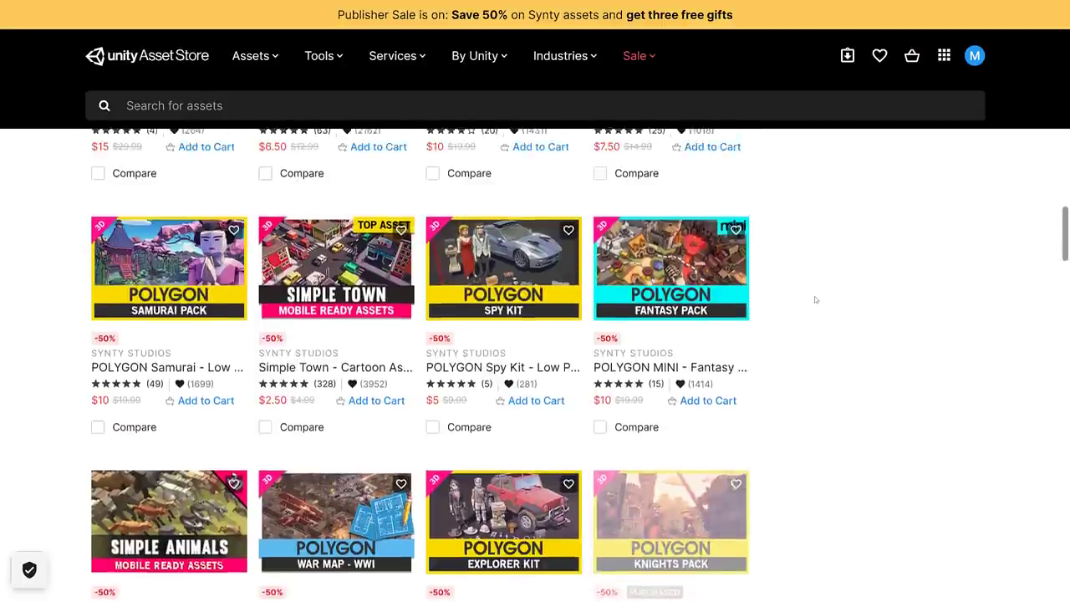
scroll(815, 298, up, 9)
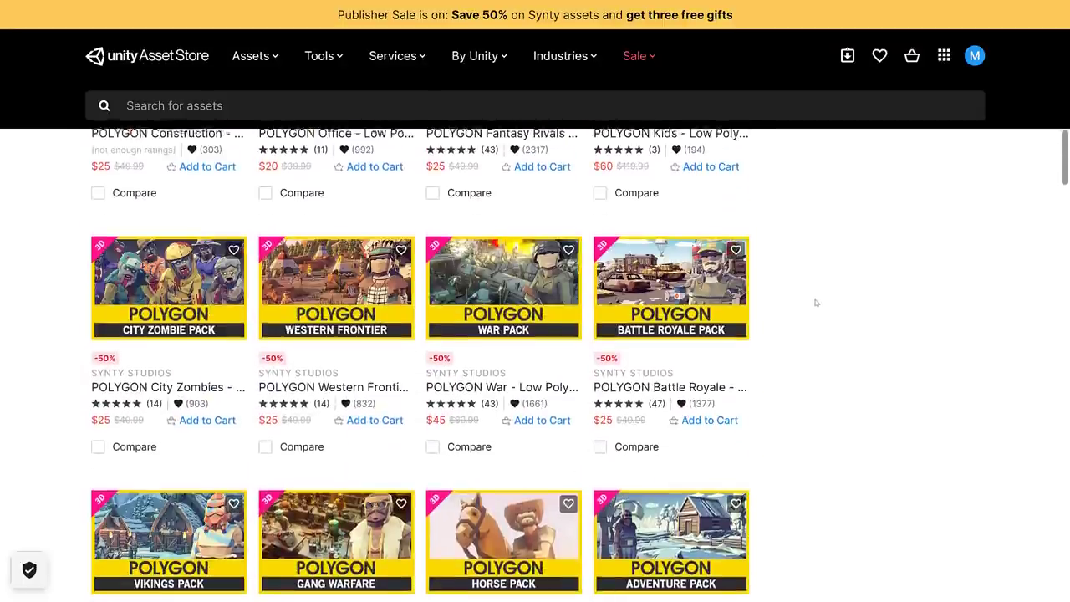
scroll(816, 302, up, 7)
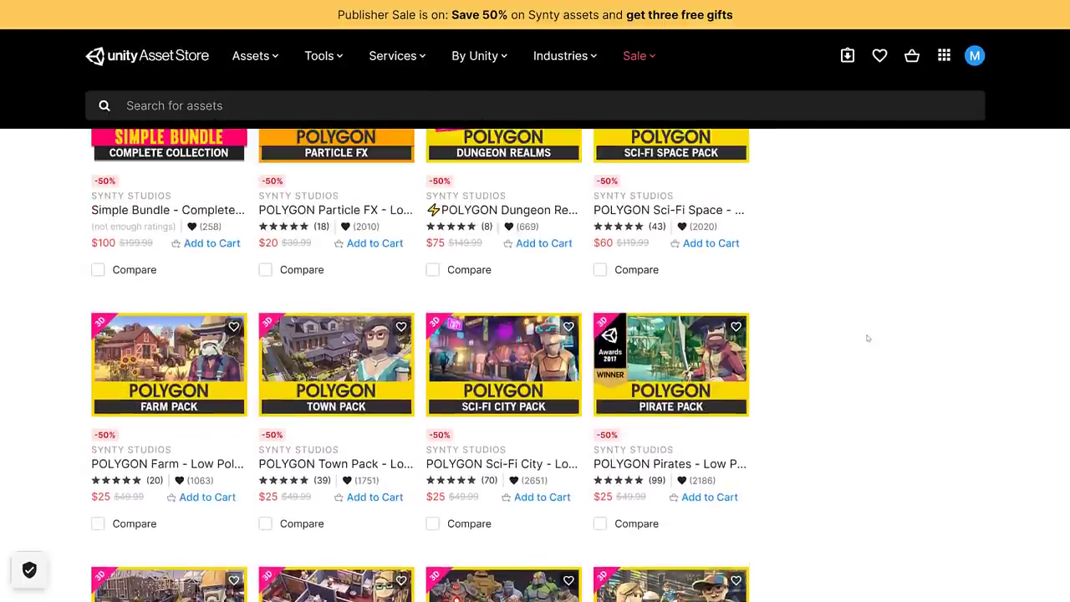
scroll(868, 338, up, 2)
scroll(868, 338, up, 6)
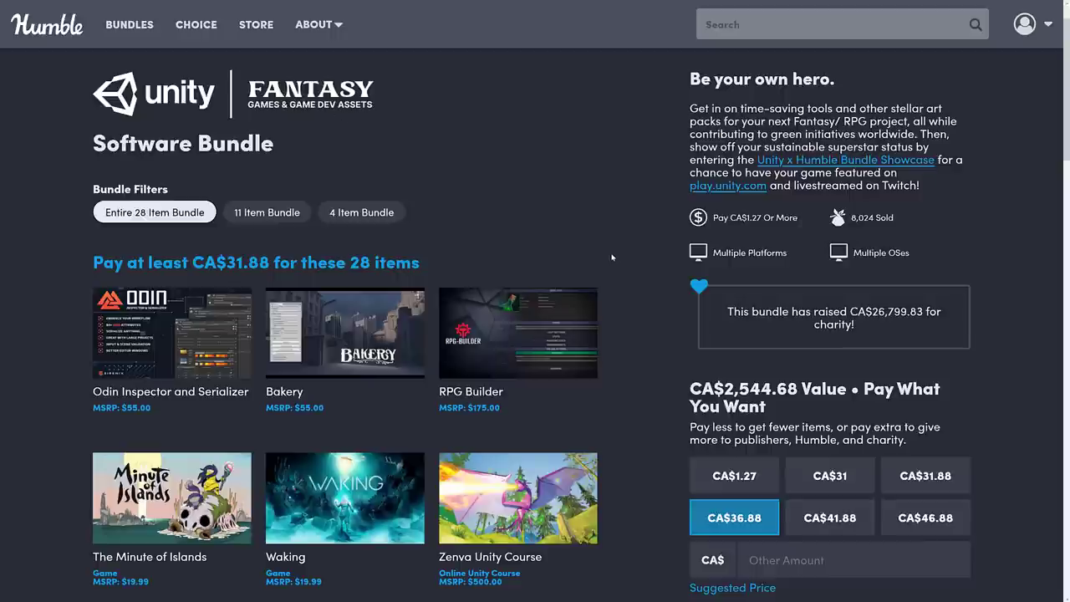
scroll(623, 268, down, 1)
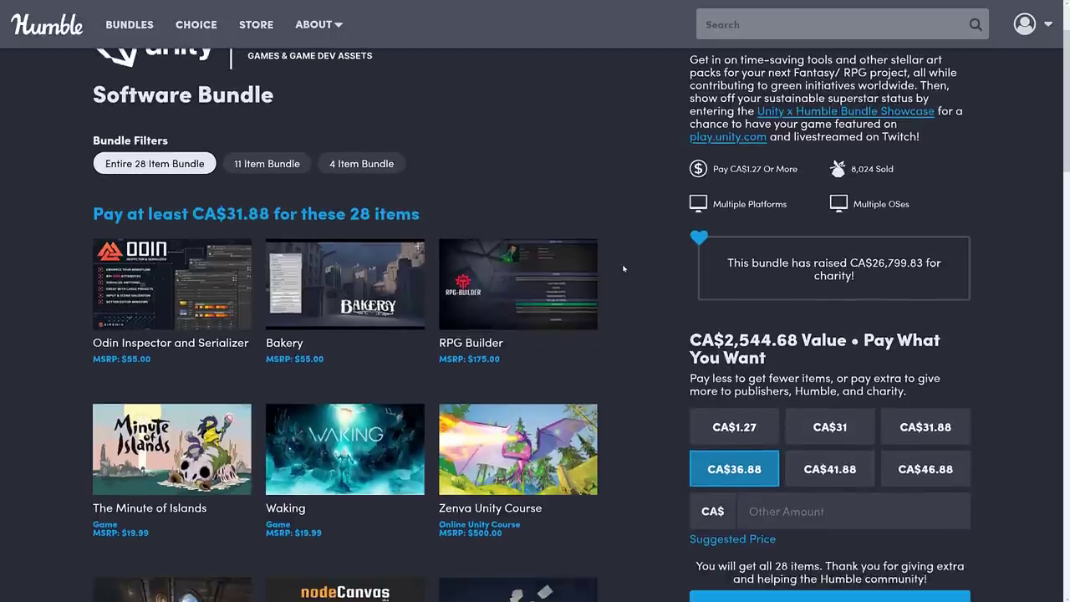
scroll(623, 268, down, 8)
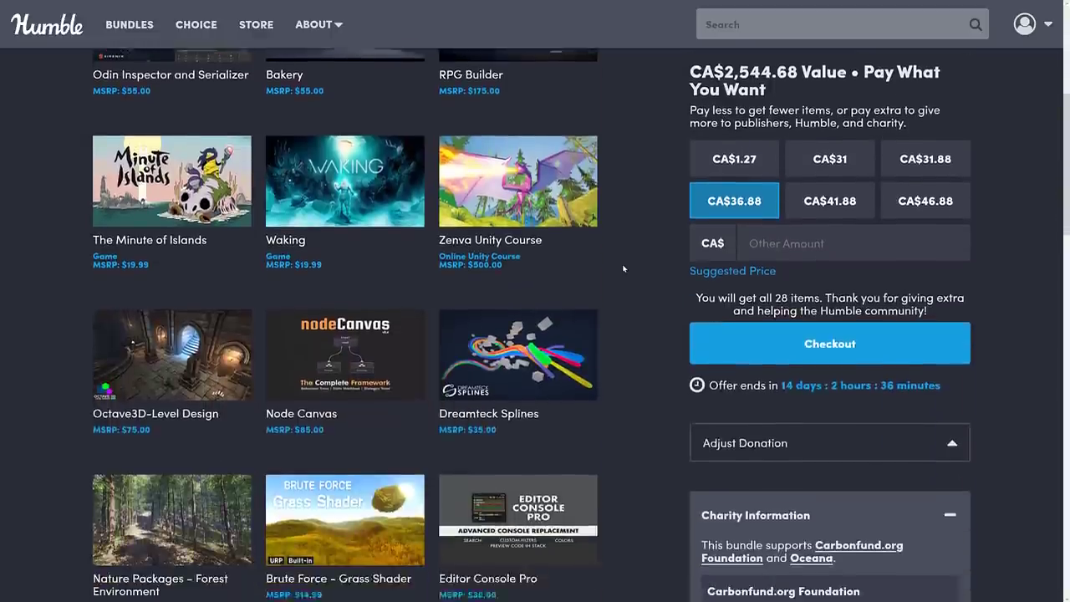
scroll(623, 268, down, 5)
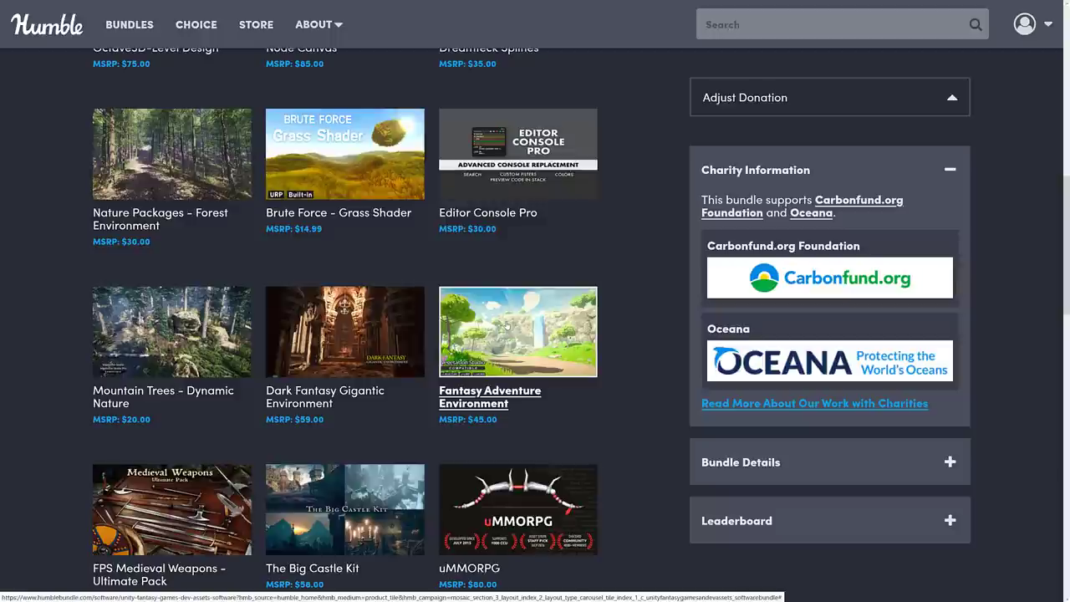
scroll(507, 327, down, 2)
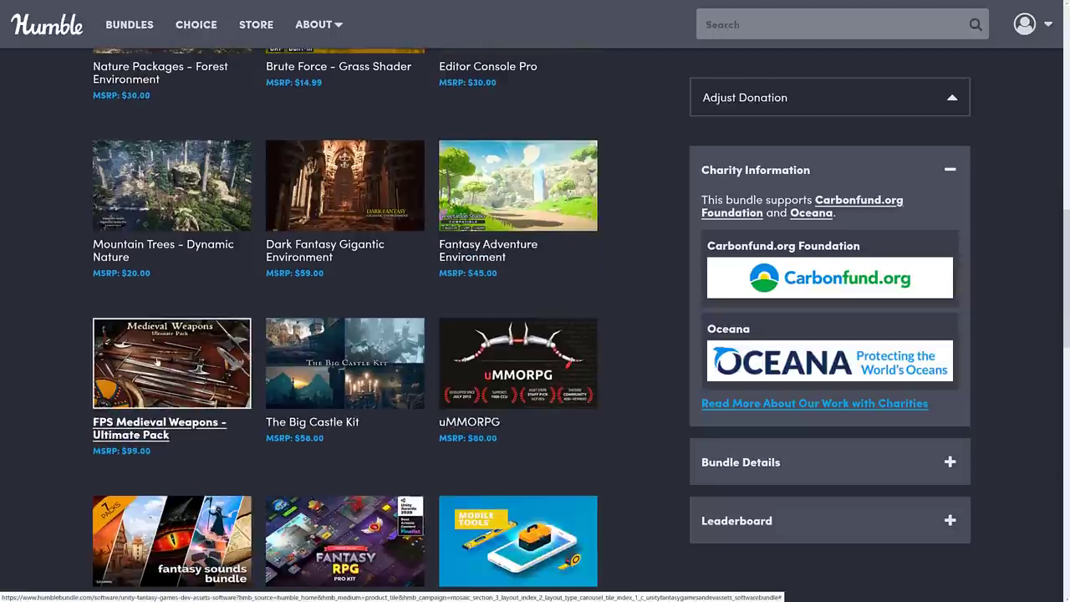
scroll(156, 362, down, 3)
scroll(312, 303, down, 1)
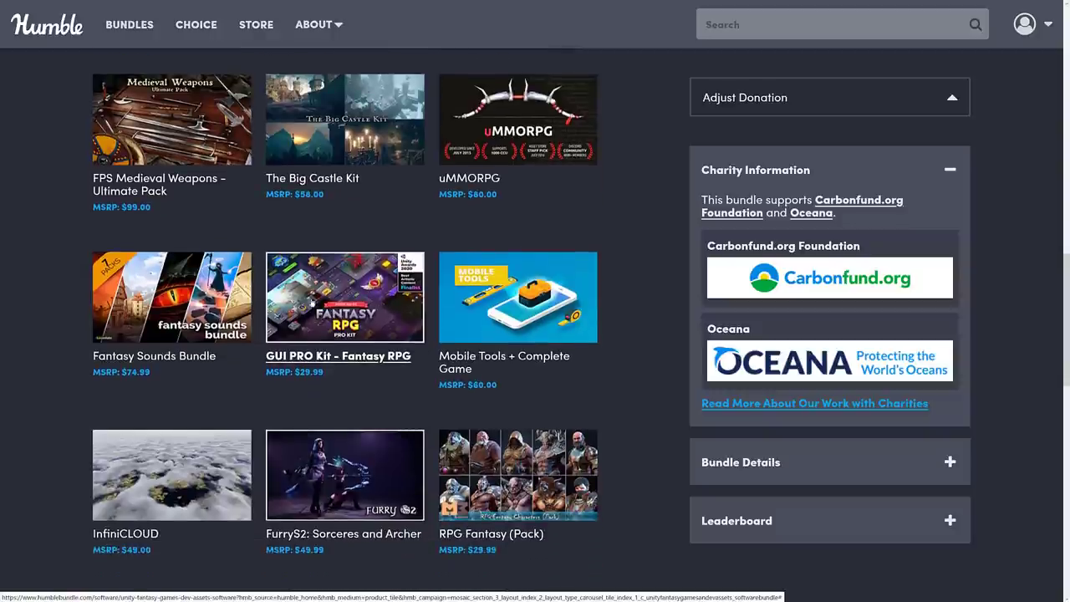
scroll(390, 296, down, 3)
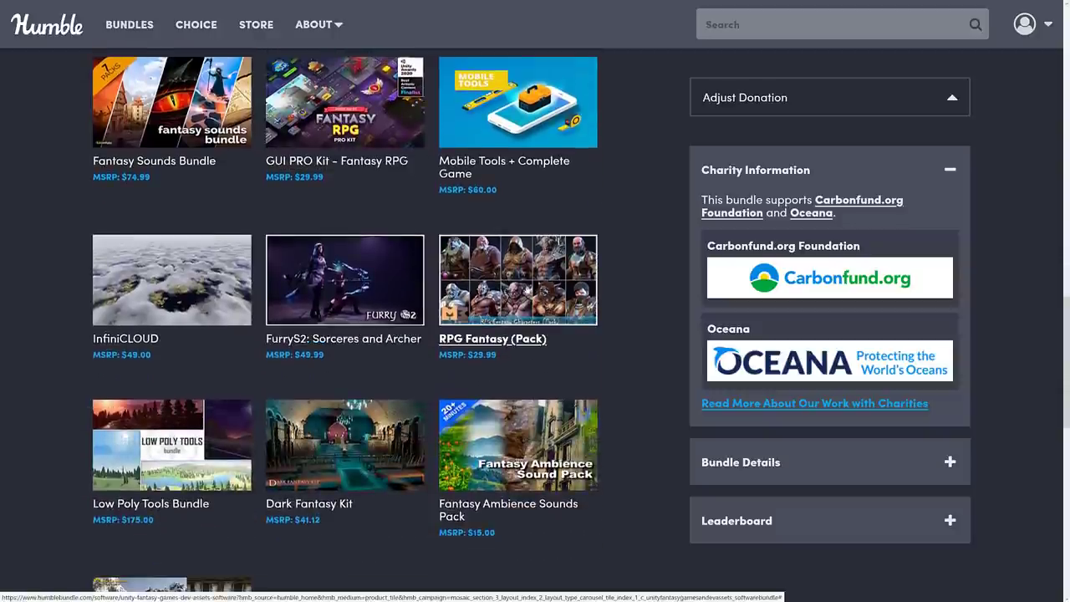
scroll(451, 335, down, 3)
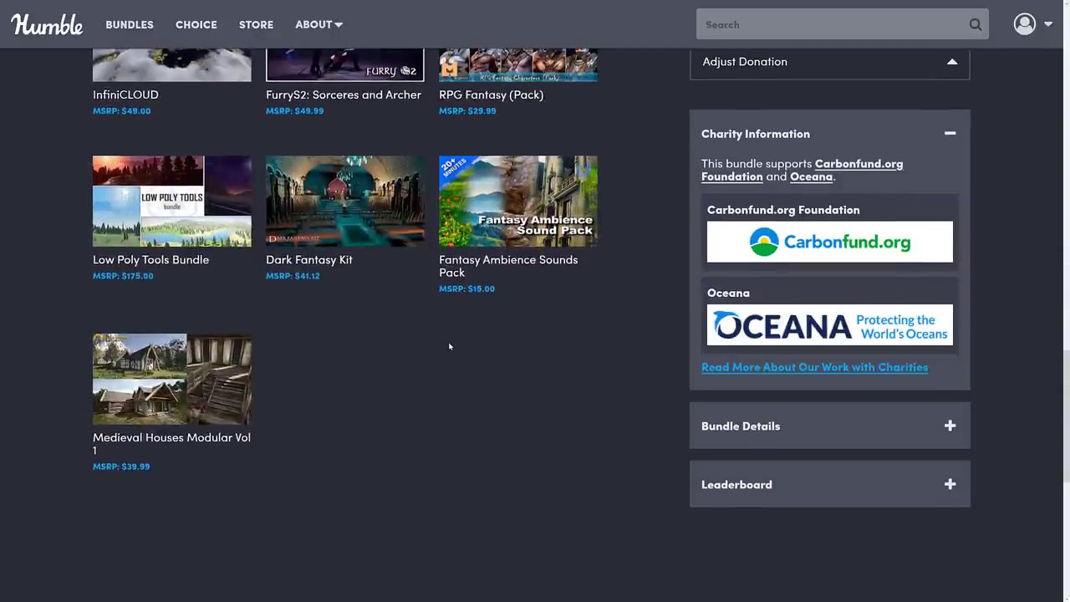
scroll(513, 370, up, 10)
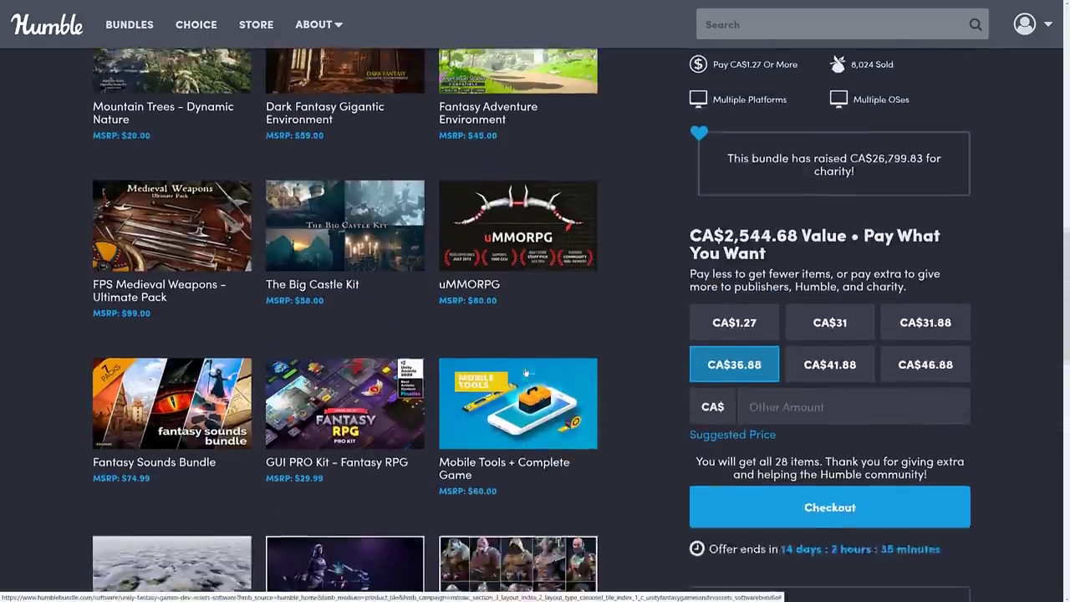
scroll(526, 373, up, 5)
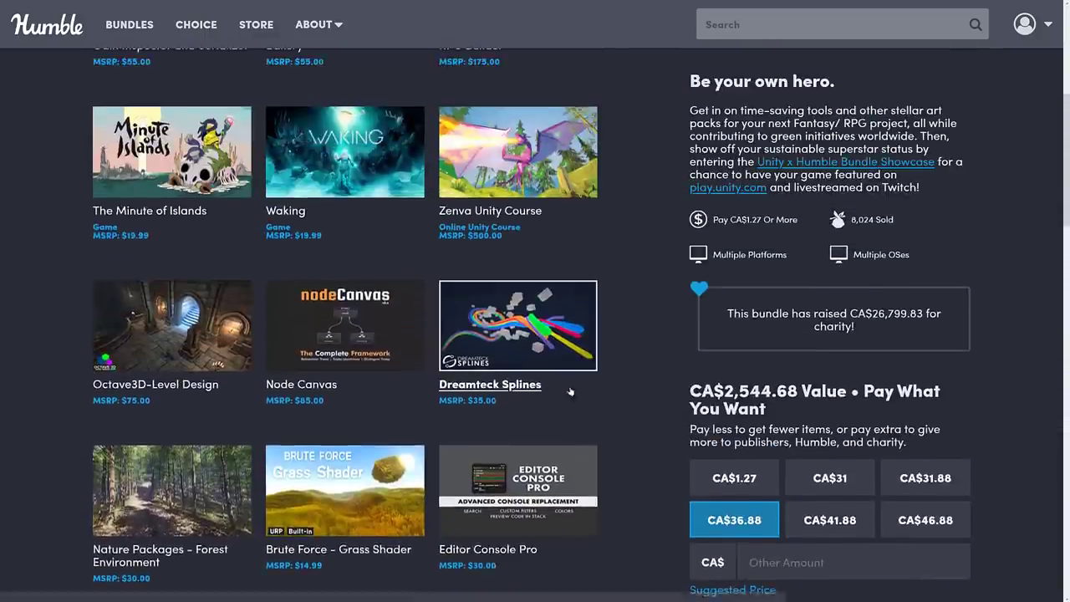
scroll(590, 389, up, 4)
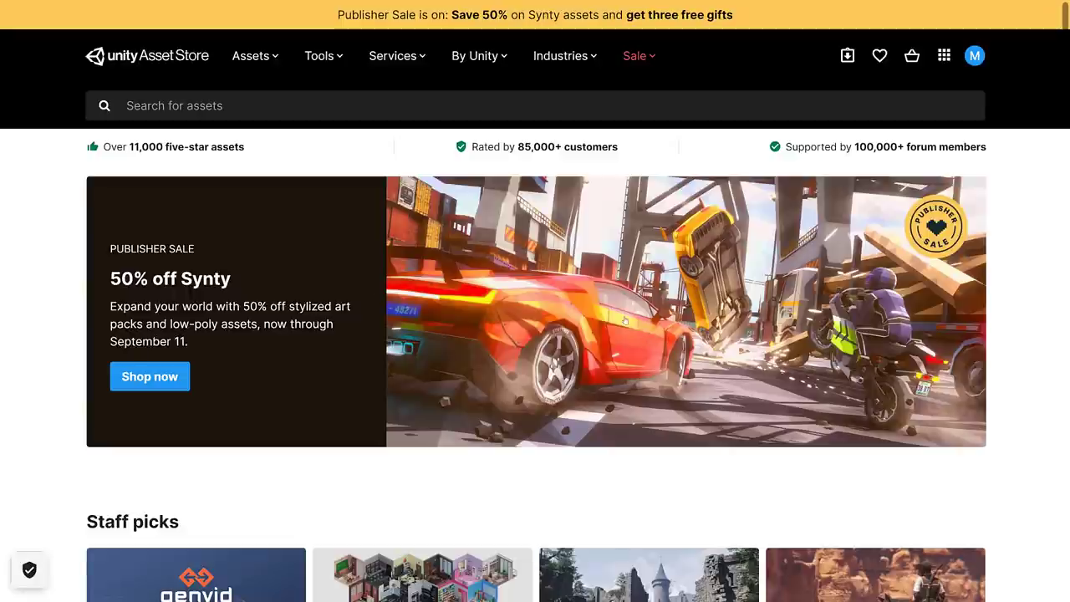
Switch to Unity and show Demo_01's POLYGON icons, letters and numbers in the Scene view
key(alt+Tab)
key(Tab)
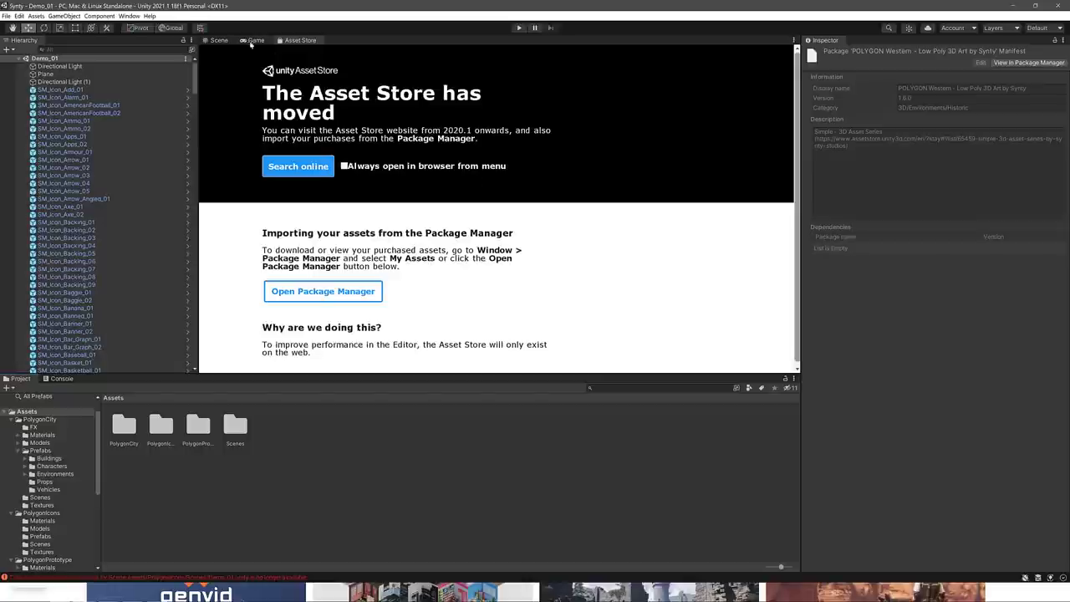
click(218, 40)
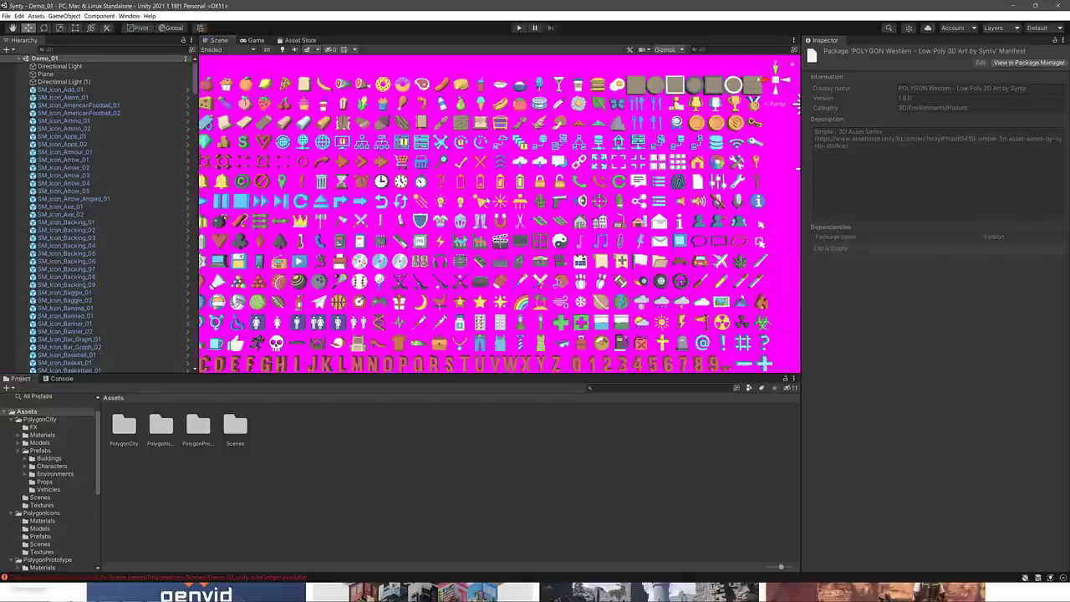